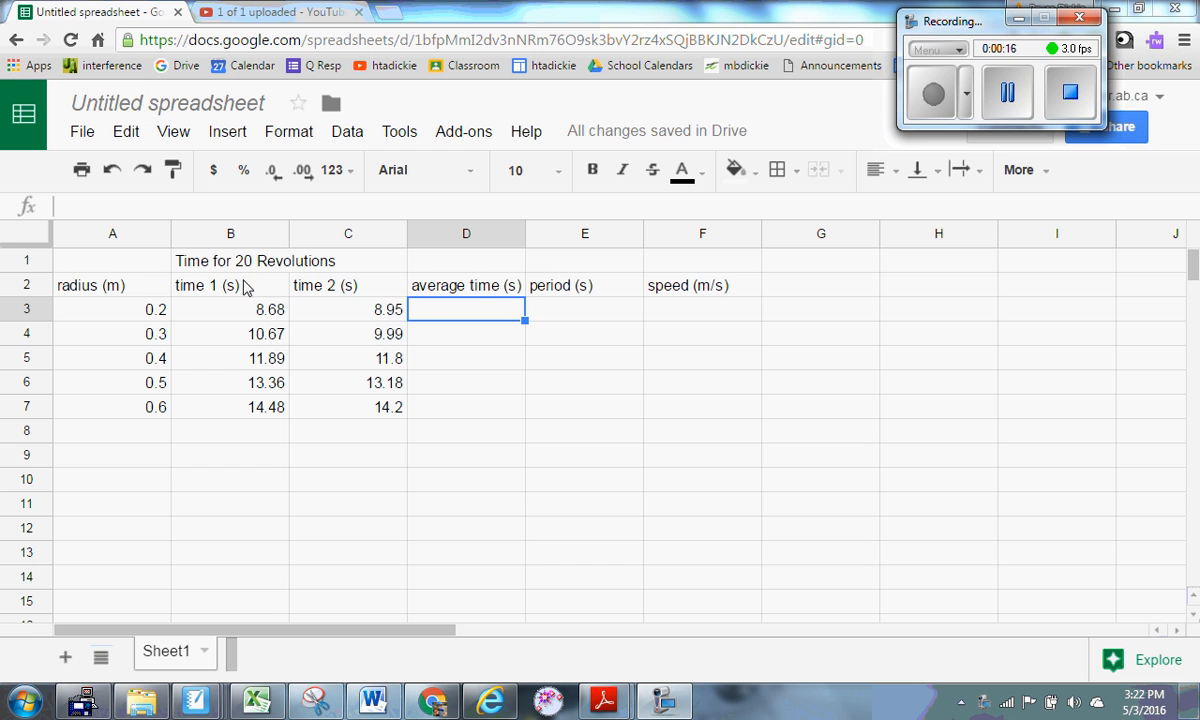
Review the time values for radii 0.2–0.5 m, then mark the data table A1:C7 and empty columns D–F.
{"action": "left_click", "coordinate": [284, 316]}
{"action": "left_click", "coordinate": [350, 313]}
{"action": "left_click", "coordinate": [280, 341]}
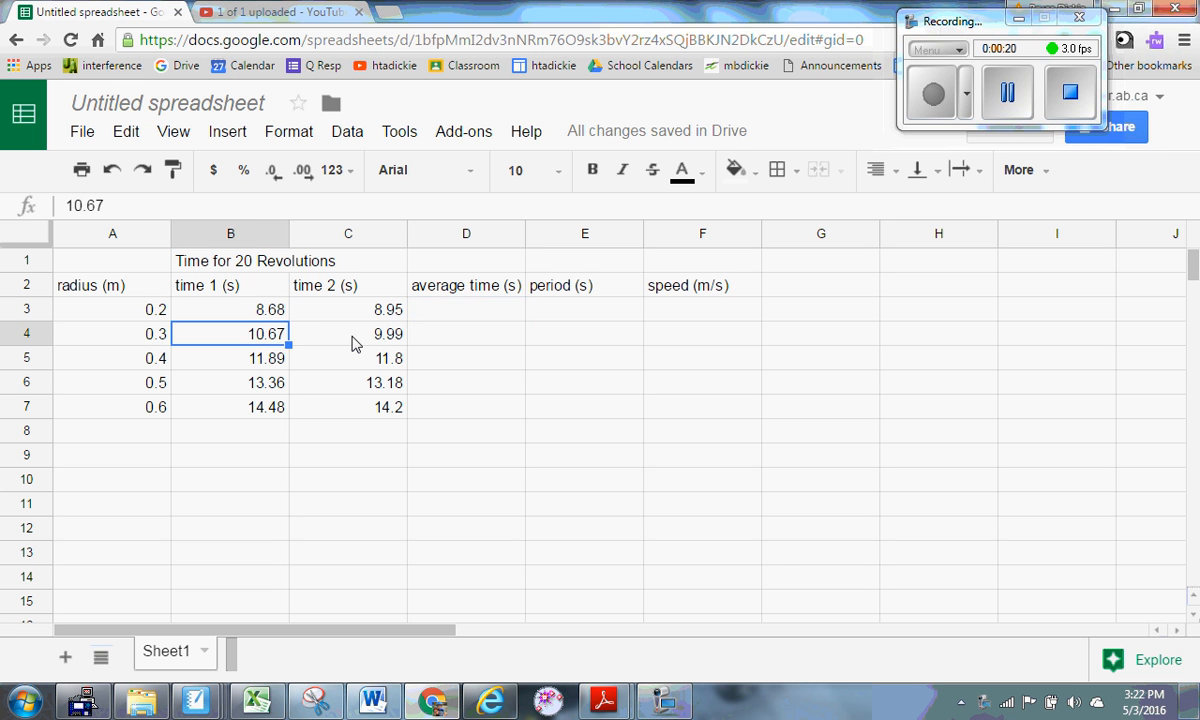
{"action": "left_click", "coordinate": [338, 336]}
{"action": "left_click", "coordinate": [263, 352]}
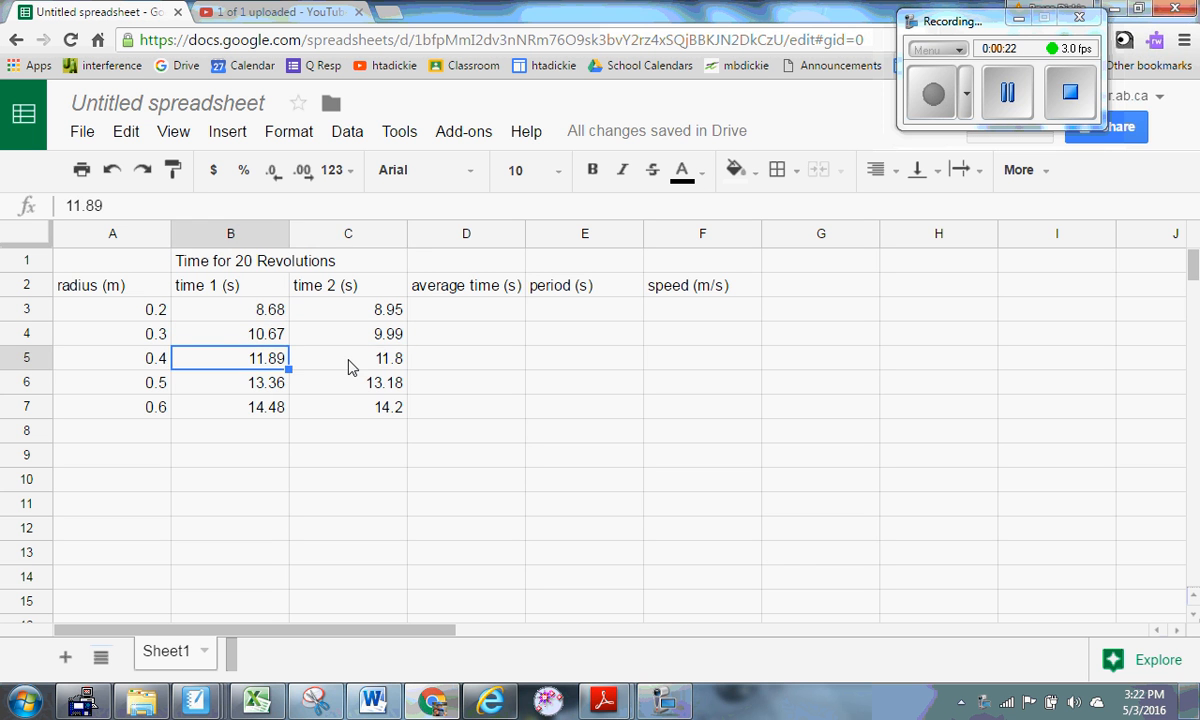
{"action": "left_click", "coordinate": [349, 367]}
{"action": "left_click", "coordinate": [278, 384]}
{"action": "left_click", "coordinate": [327, 387]}
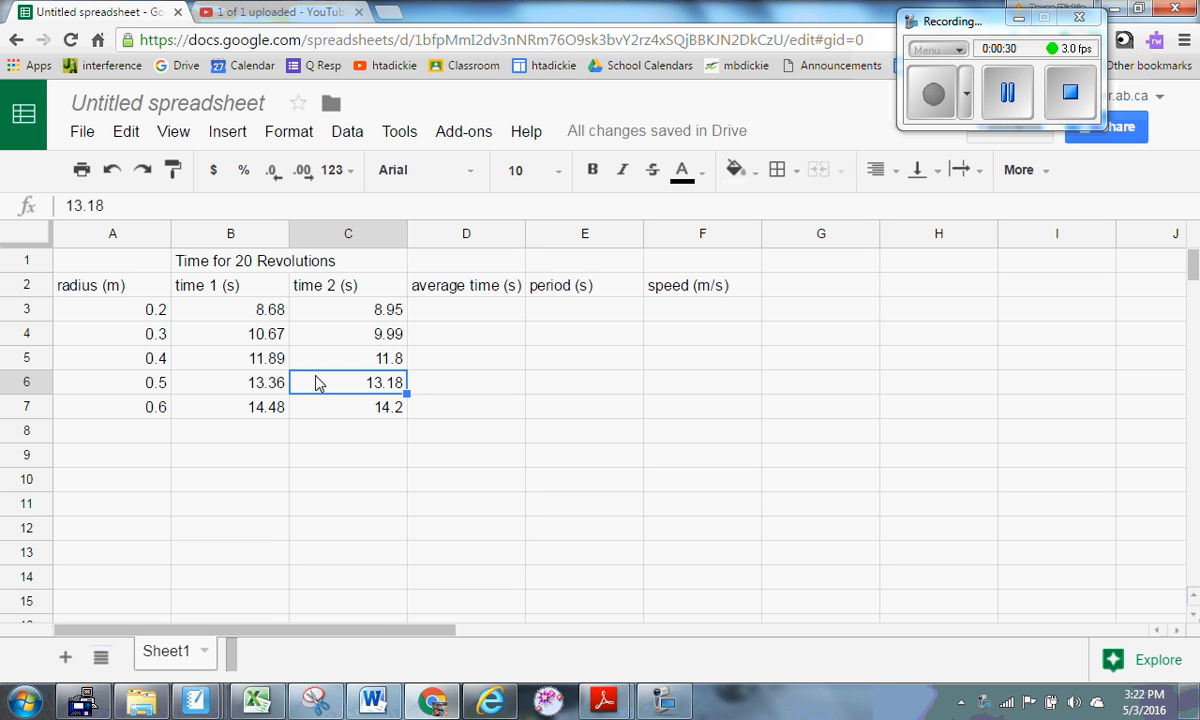
{"action": "left_click_drag", "start_coordinate": [127, 250], "coordinate": [338, 413]}
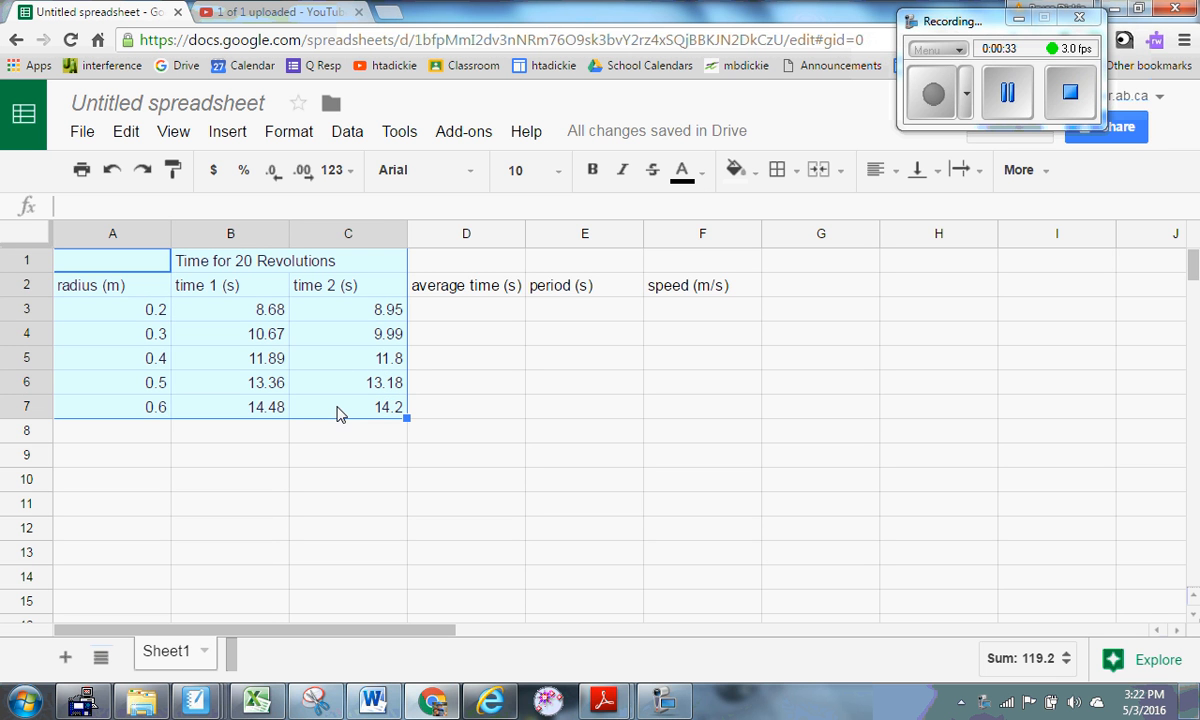
{"action": "left_click", "coordinate": [426, 366]}
{"action": "left_click_drag", "start_coordinate": [455, 262], "coordinate": [677, 418]}
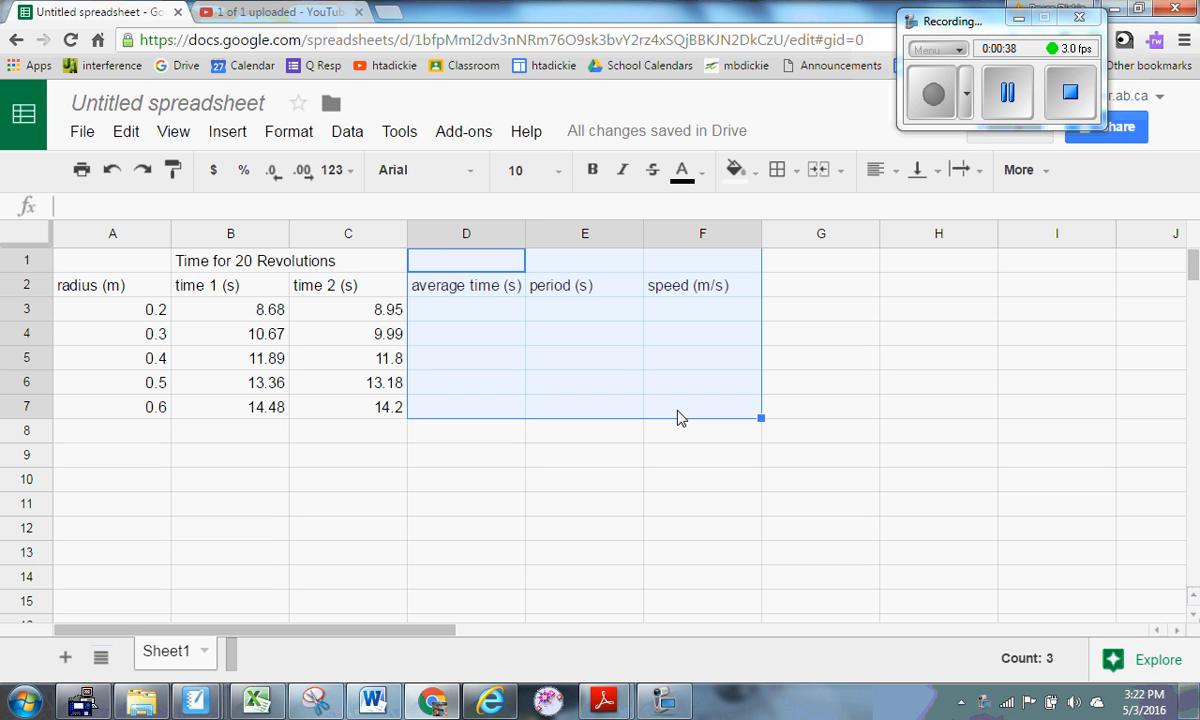
Enter =(B3+C3)/2 in D3 to average the two 0.2 m times, giving 8.815.
{"action": "left_click", "coordinate": [503, 316]}
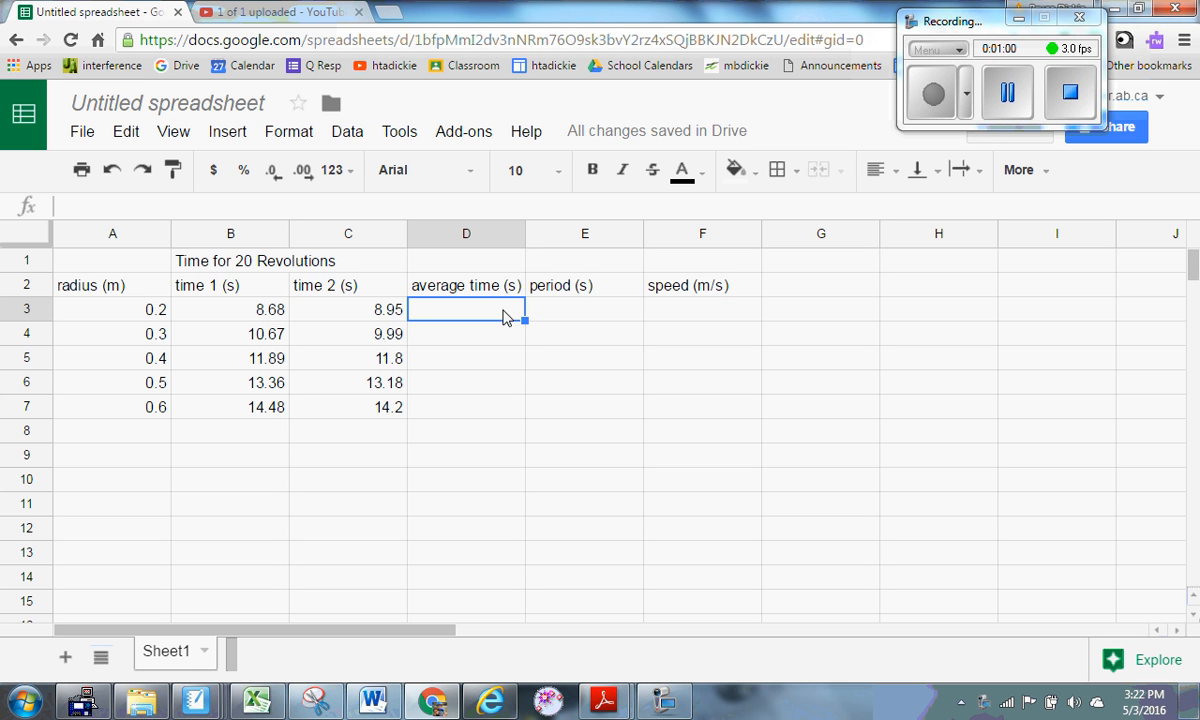
{"action": "type", "text": "="}
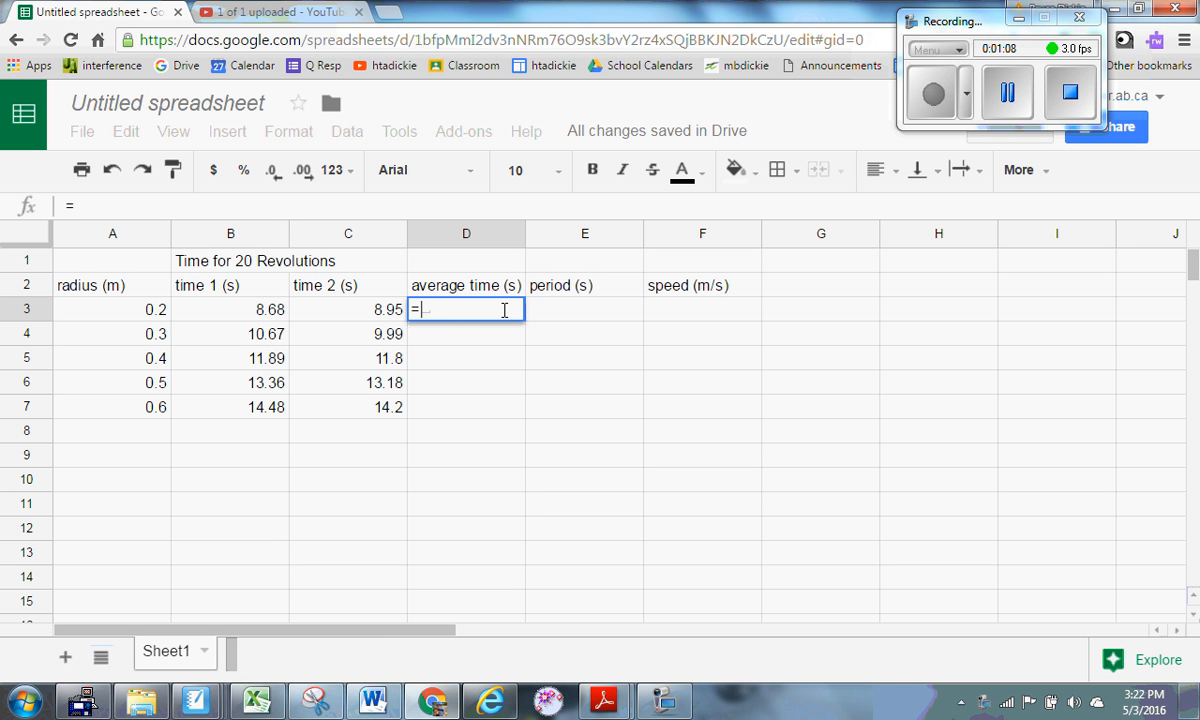
{"action": "type", "text": "("}
{"action": "left_click", "coordinate": [270, 316]}
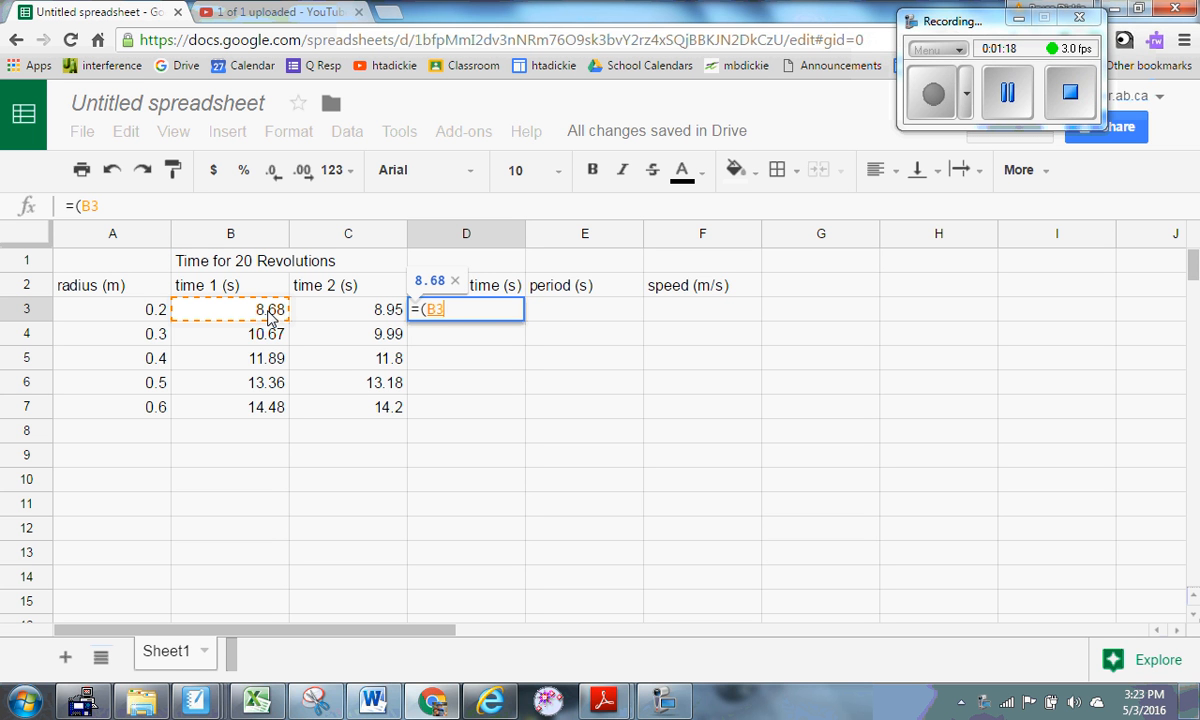
{"action": "type", "text": "+"}
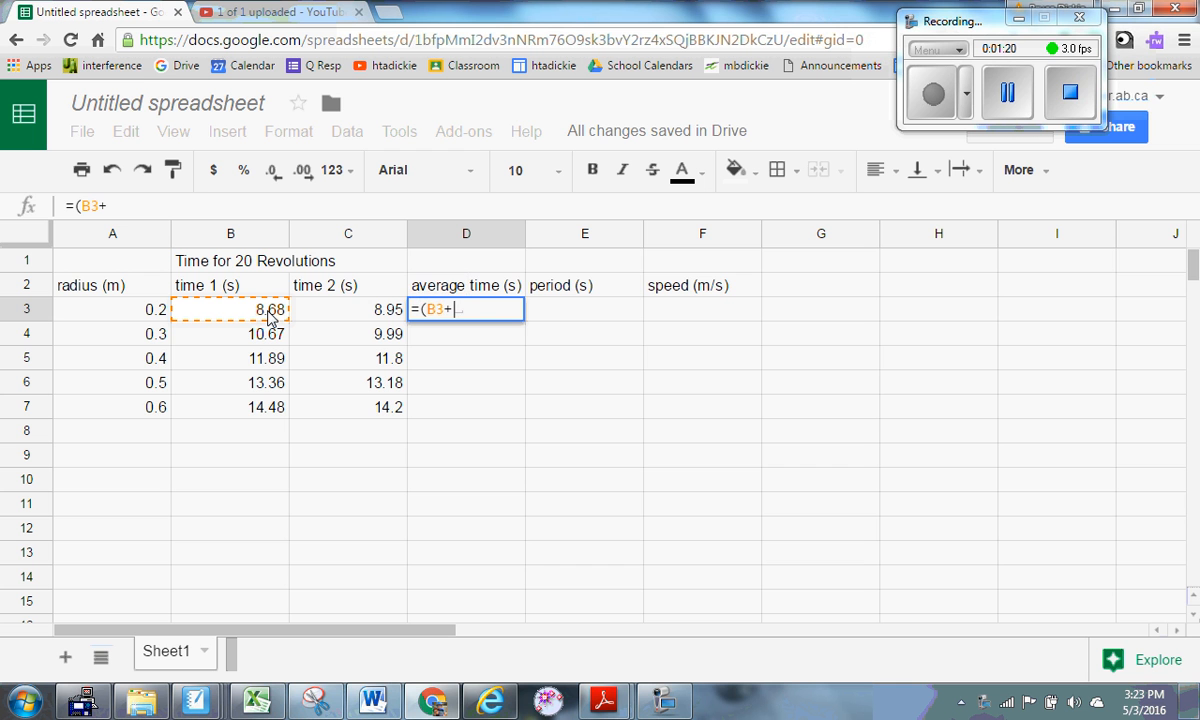
{"action": "left_click", "coordinate": [345, 316]}
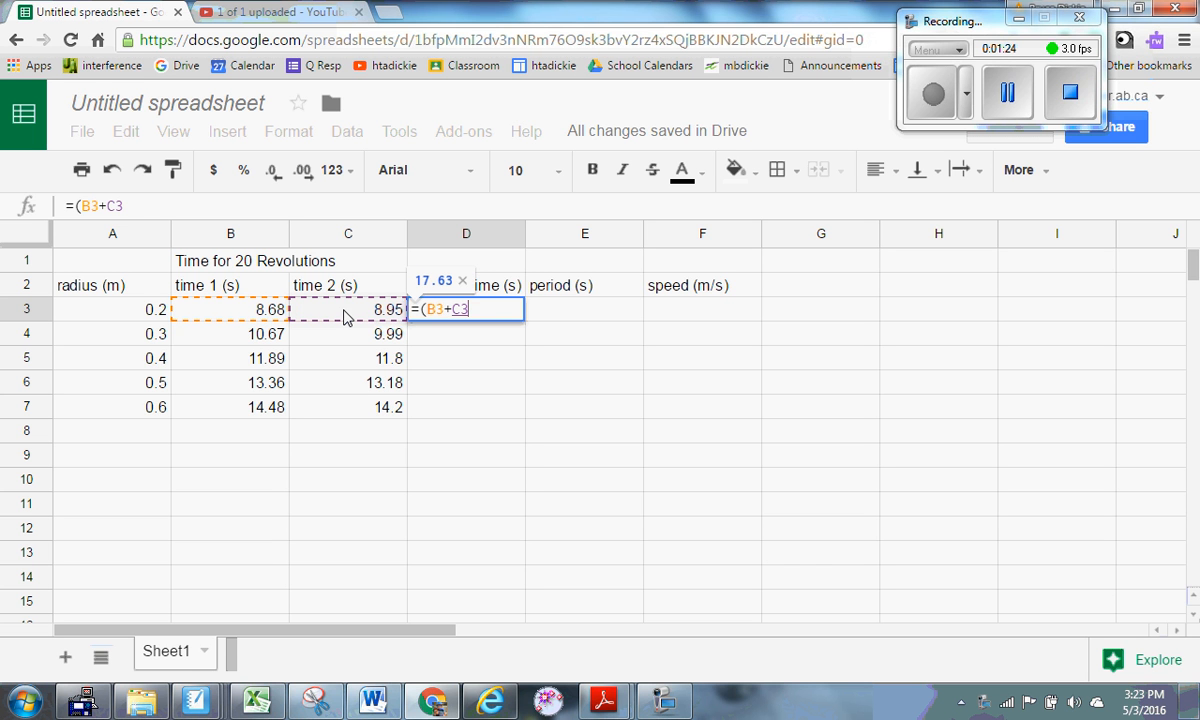
{"action": "type", "text": ")"}
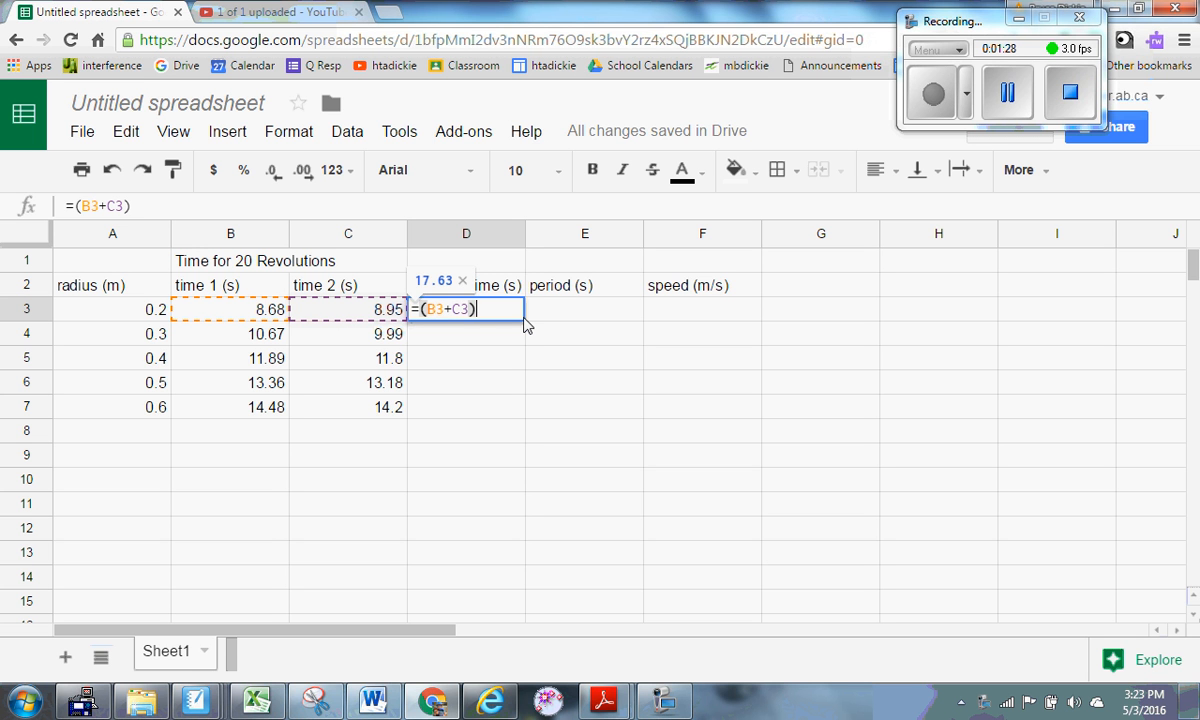
{"action": "type", "text": "/2"}
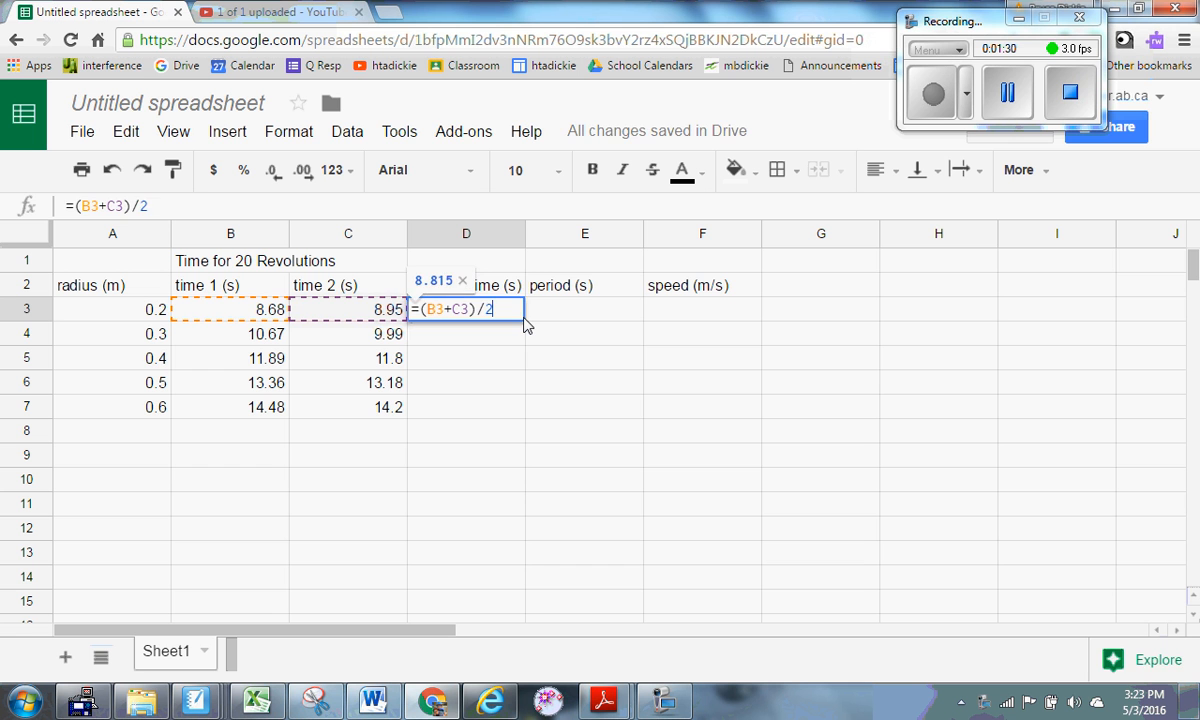
{"action": "key", "text": "Return"}
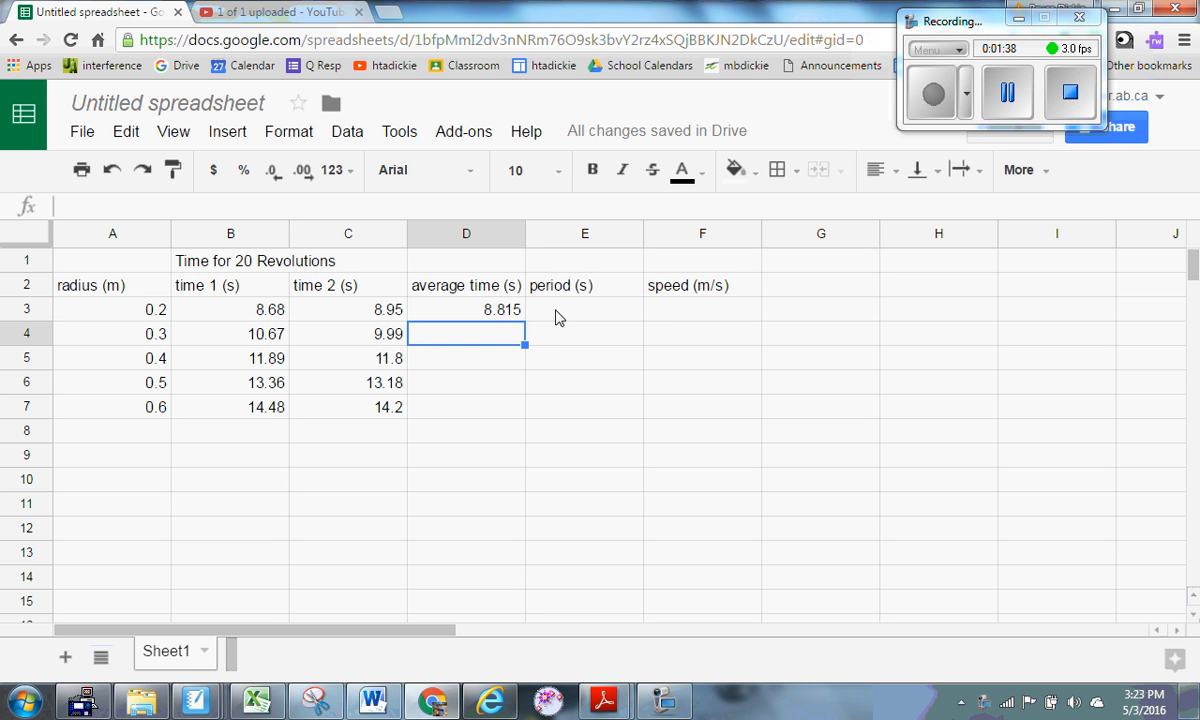
Enter =D3/20 in E3, giving a 0.2 m period of 0.44075.
{"action": "left_click", "coordinate": [559, 316]}
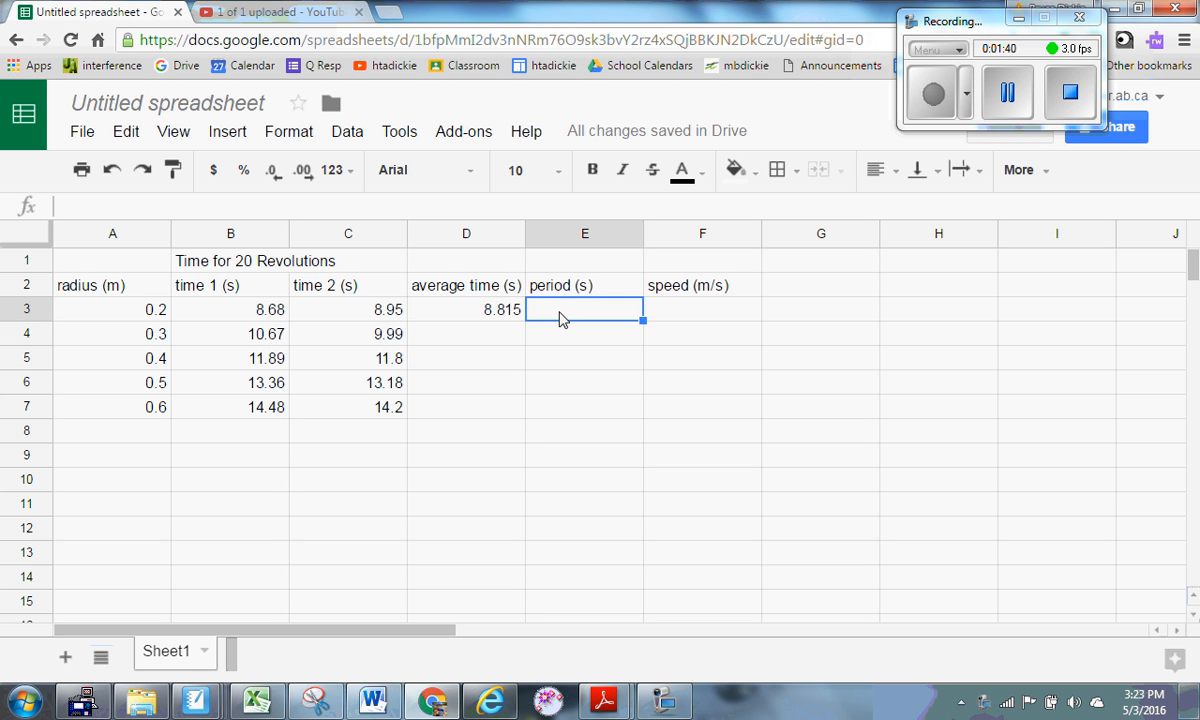
{"action": "type", "text": "="}
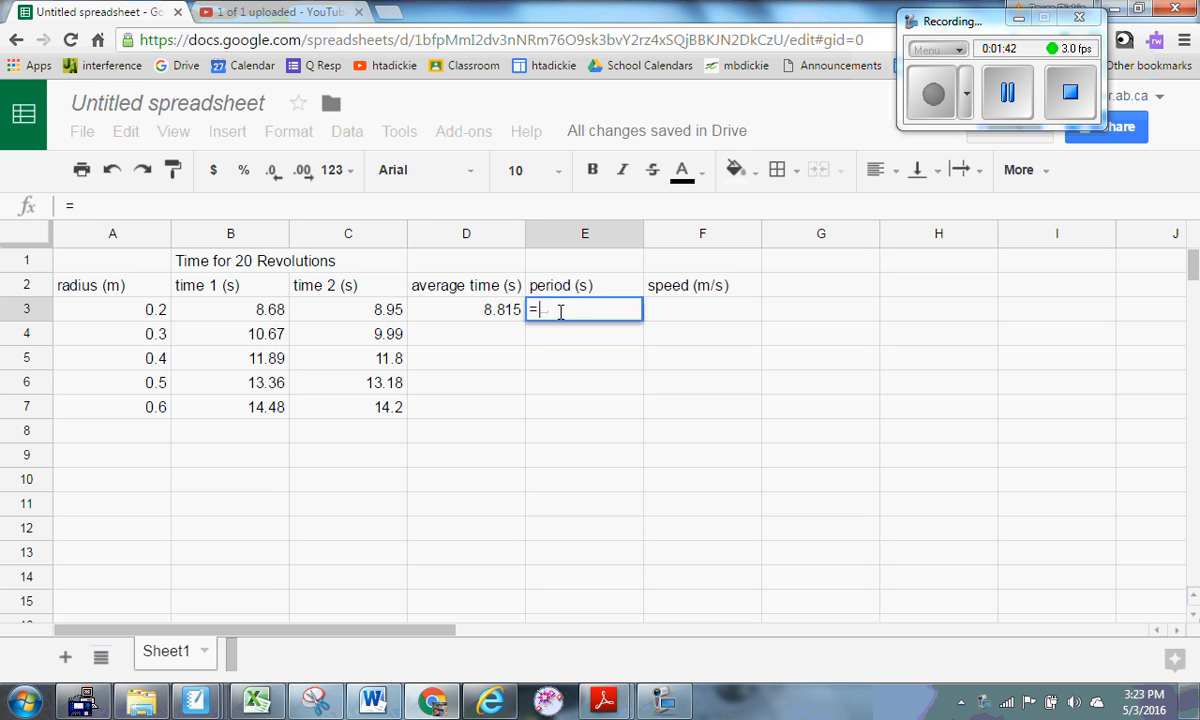
{"action": "left_click", "coordinate": [500, 314]}
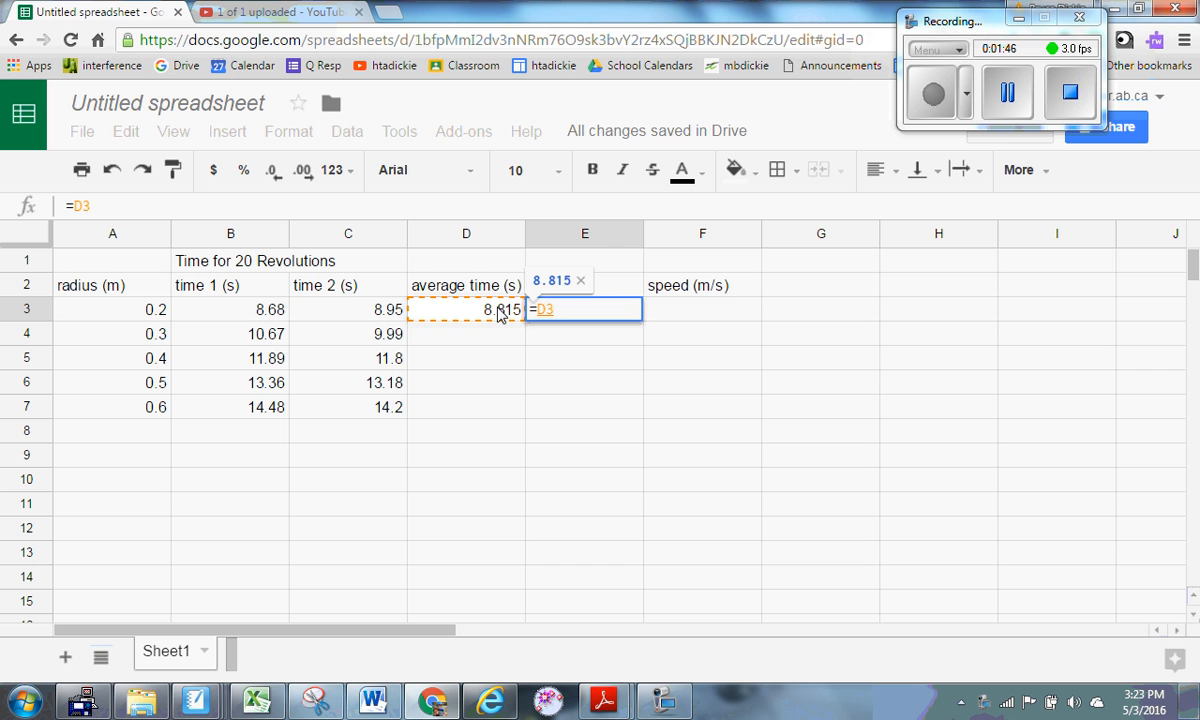
{"action": "type", "text": "/"}
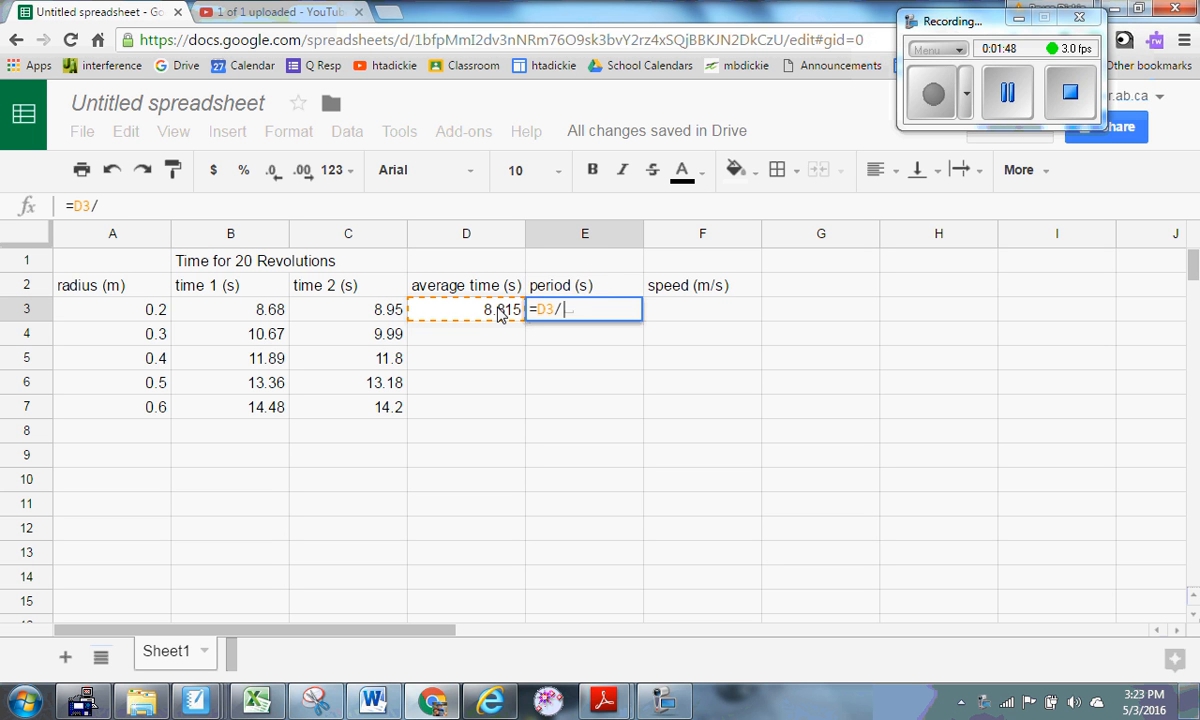
{"action": "type", "text": "20"}
{"action": "key", "text": "Return"}
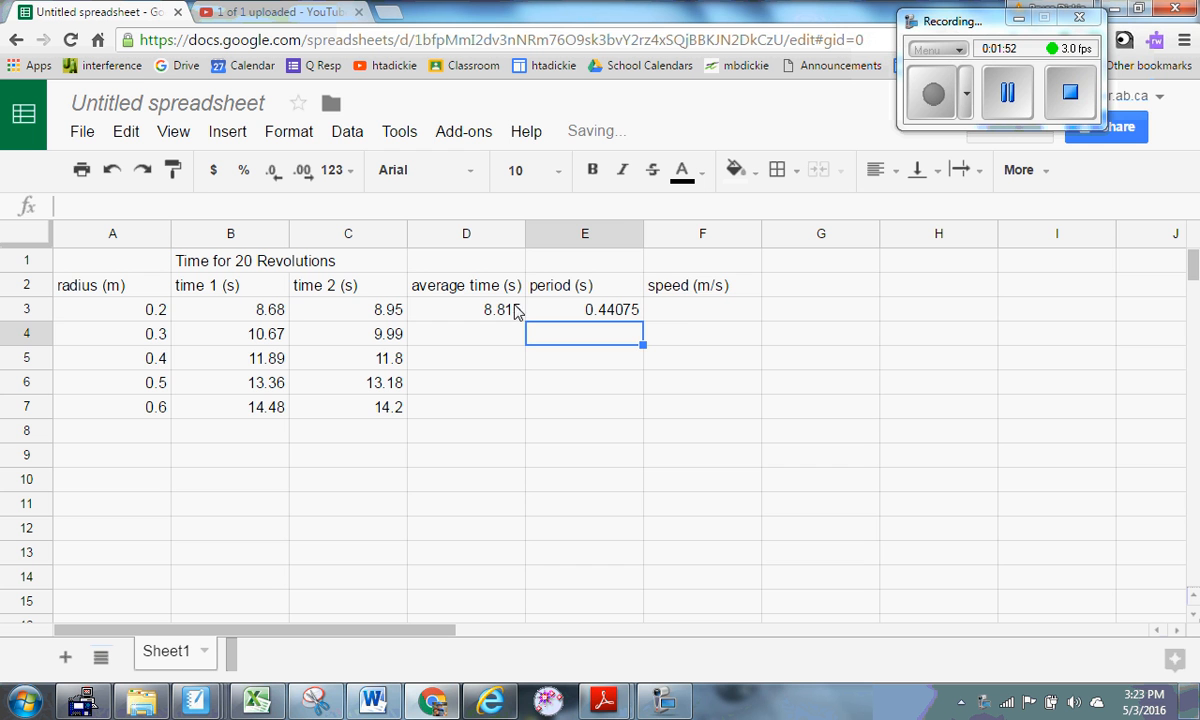
Enter =2*3.14*A3/E3 in F3 for a speed of 2.849688032, then select D3:F3.
{"action": "left_click", "coordinate": [677, 318]}
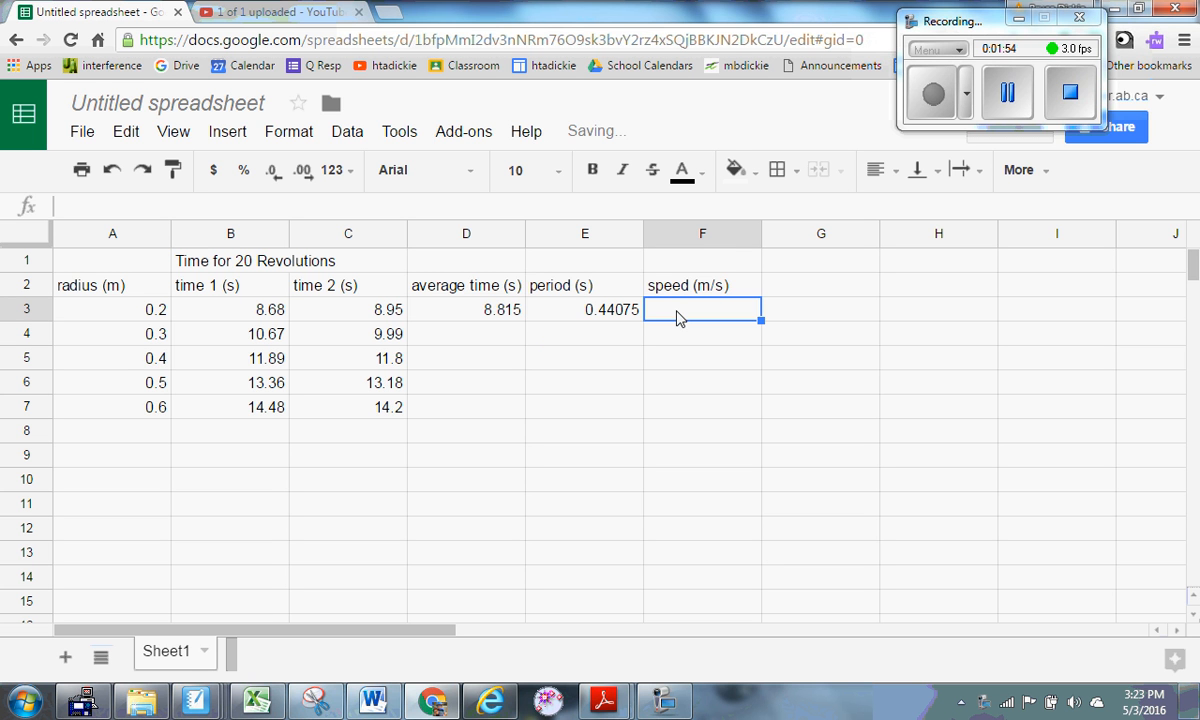
{"action": "type", "text": "="}
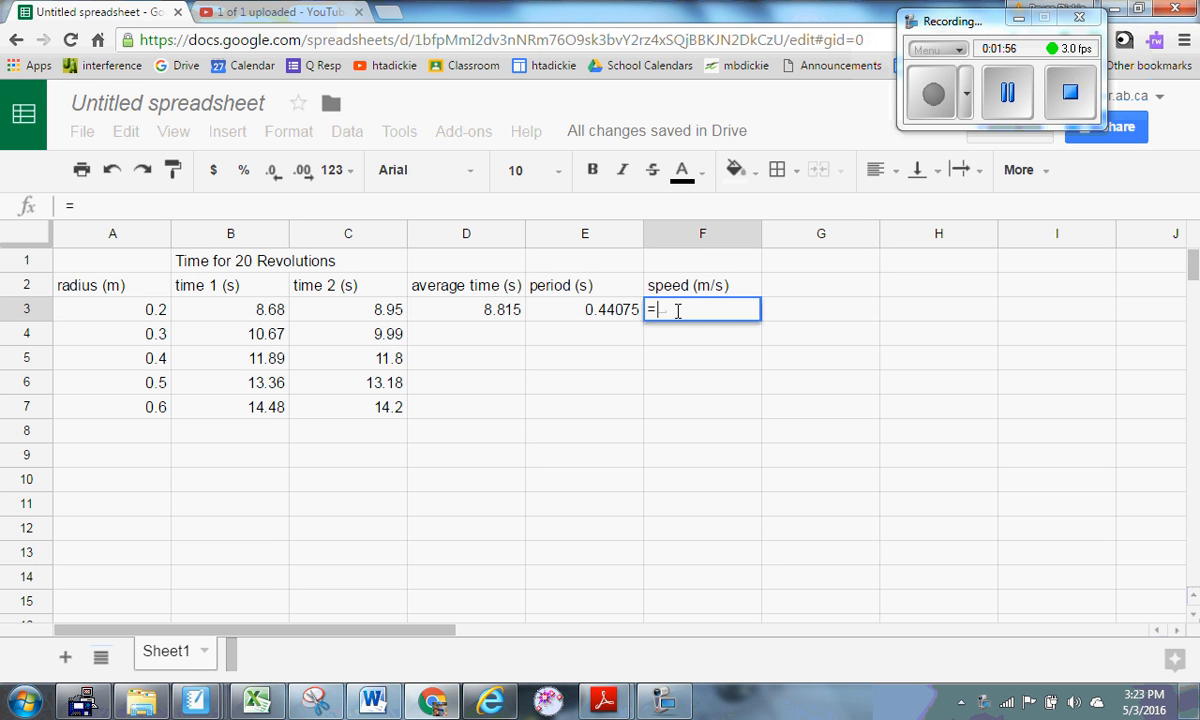
{"action": "type", "text": "2"}
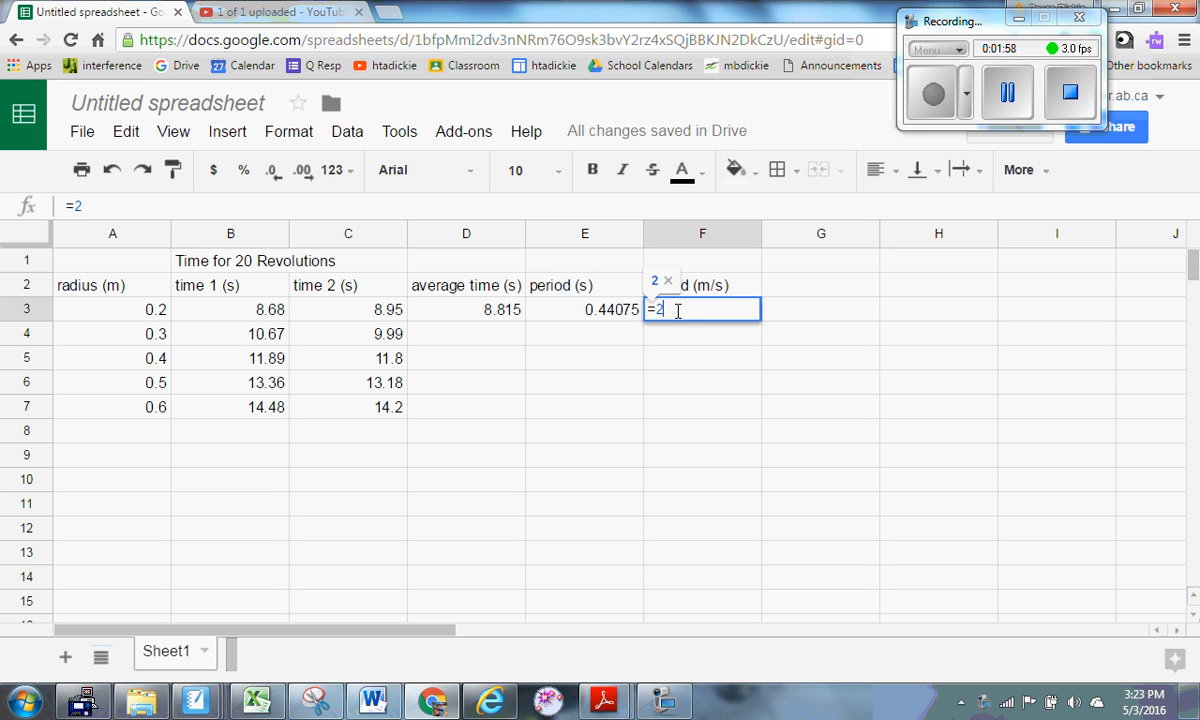
{"action": "type", "text": "*"}
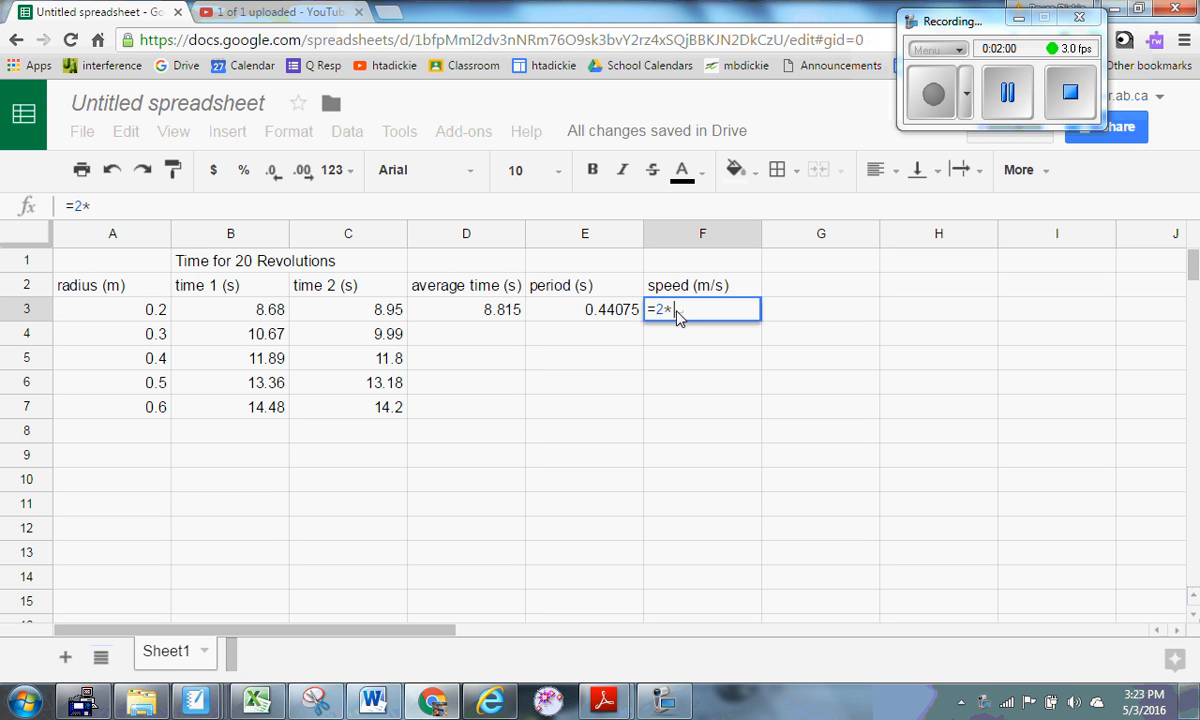
{"action": "type", "text": "3.14"}
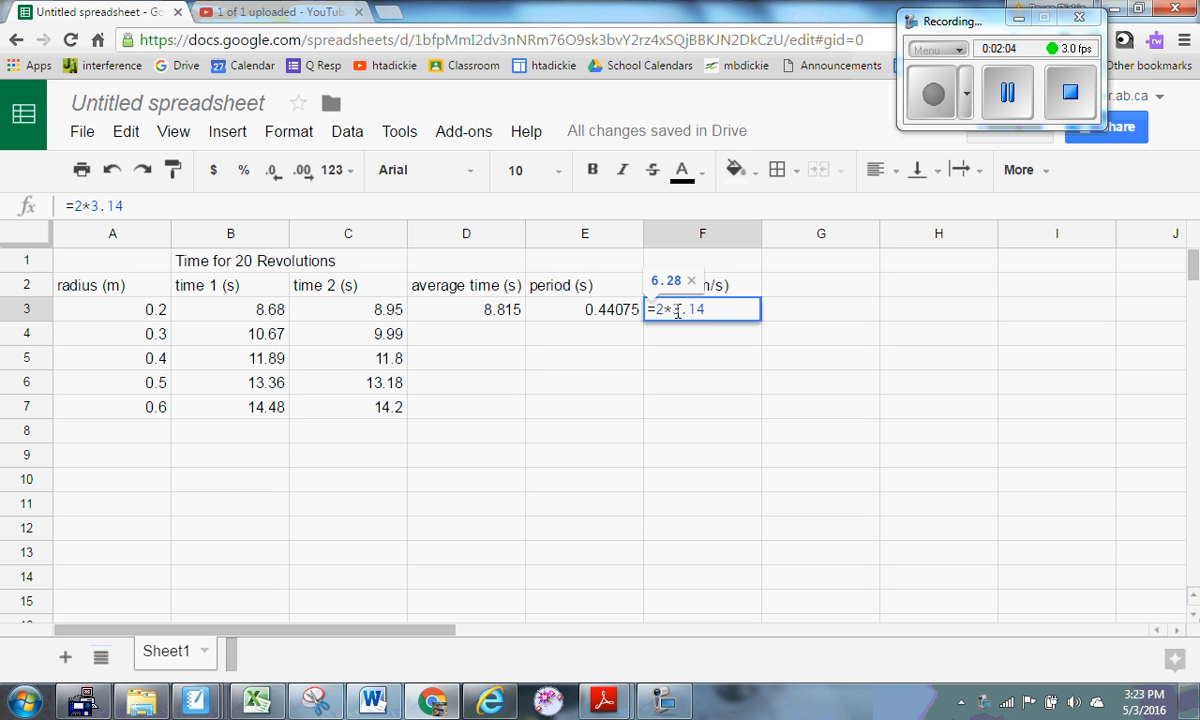
{"action": "type", "text": "*"}
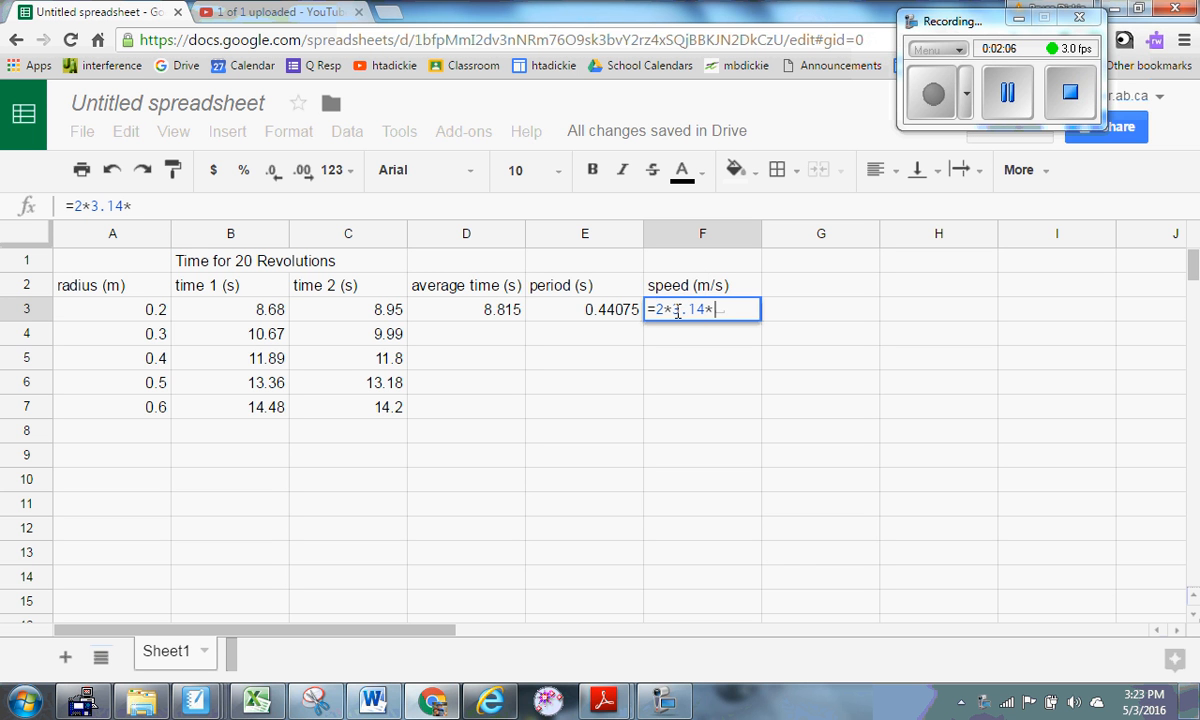
{"action": "left_click", "coordinate": [155, 318]}
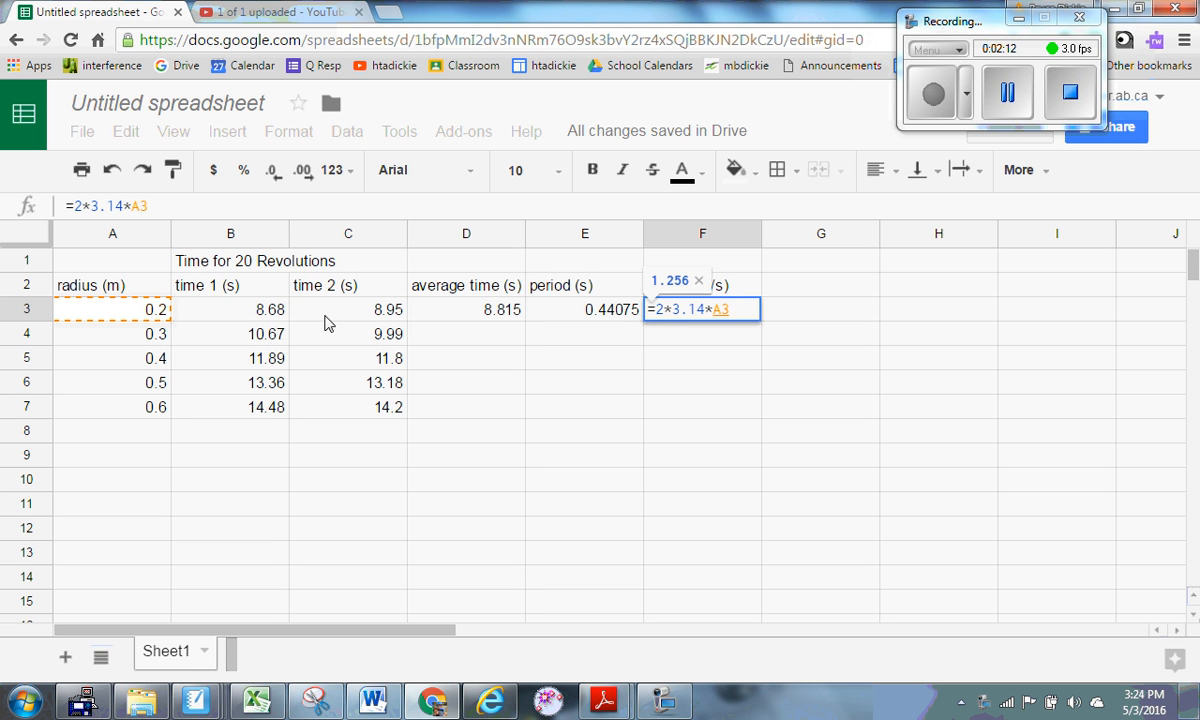
{"action": "type", "text": "/"}
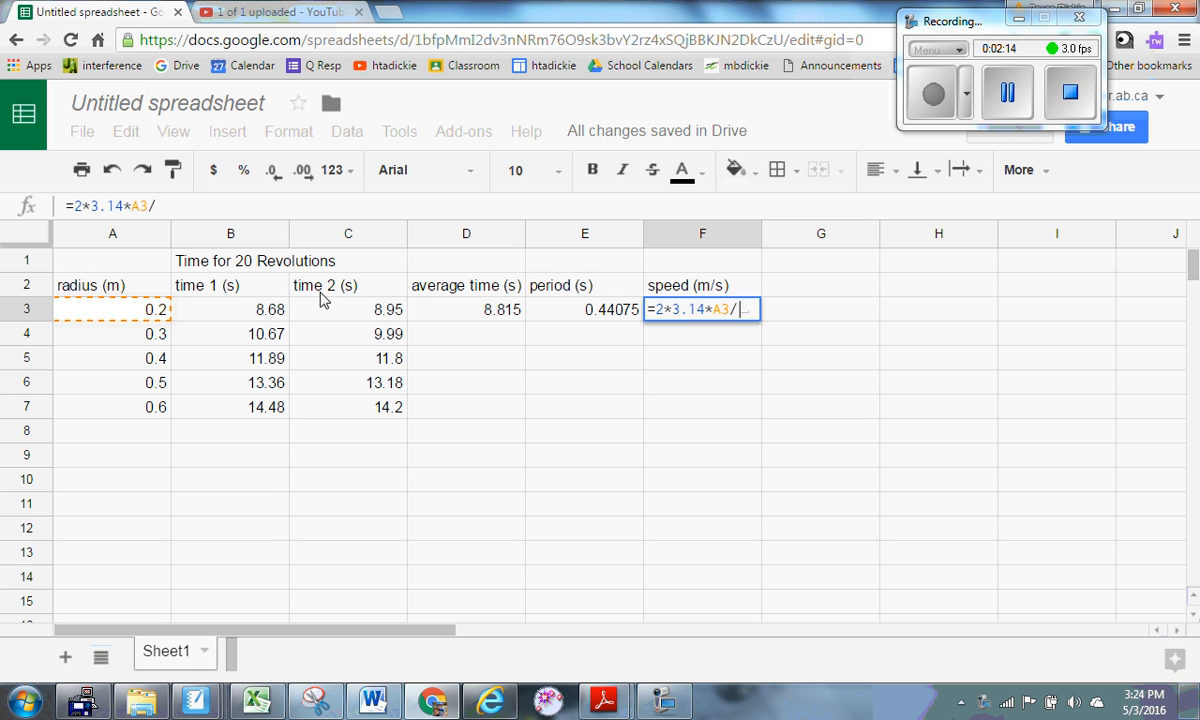
{"action": "left_click", "coordinate": [592, 314]}
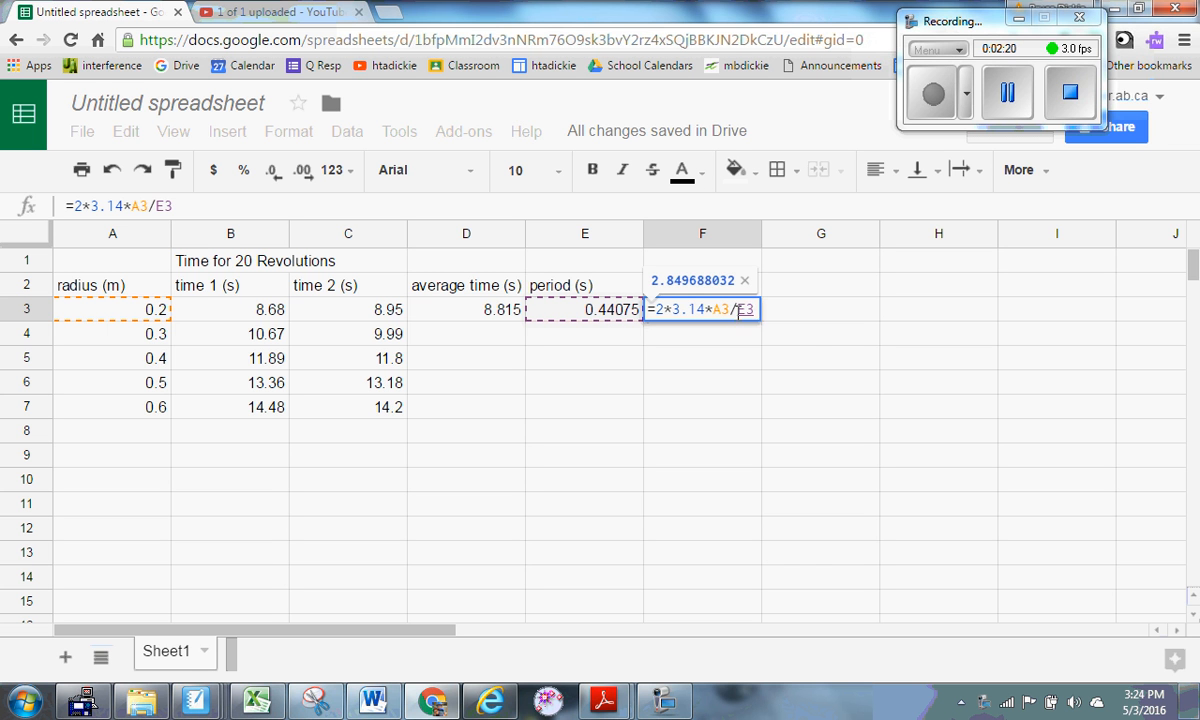
{"action": "key", "text": "Return"}
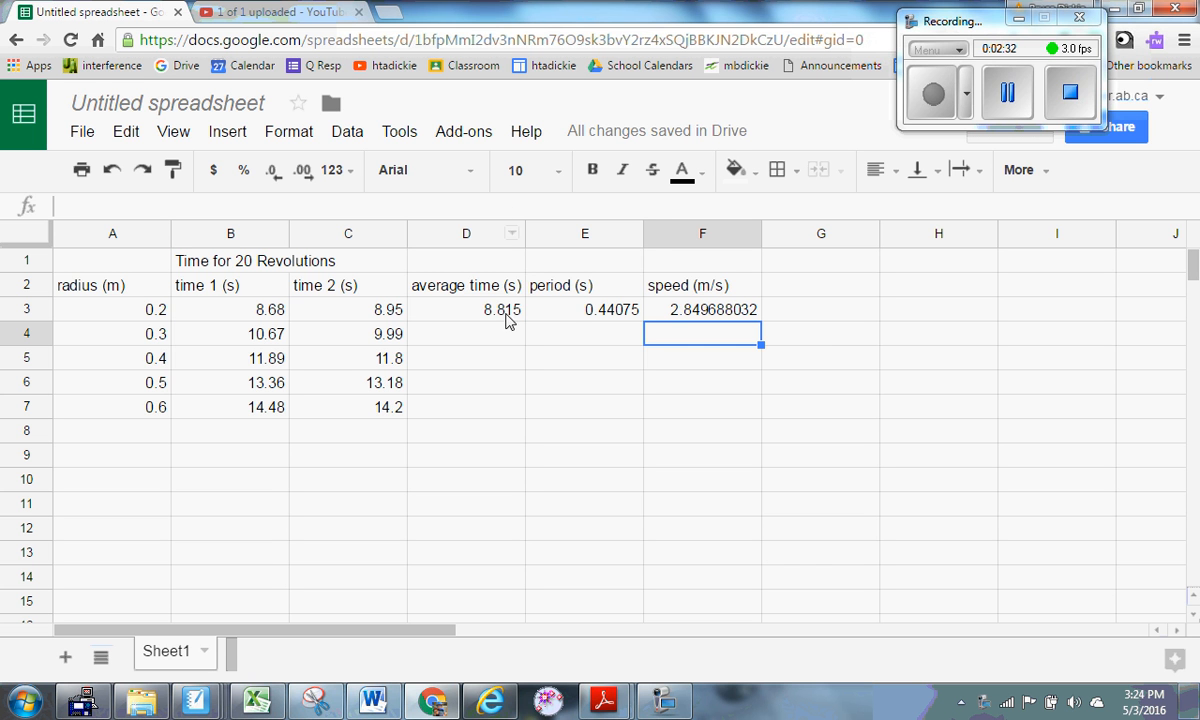
{"action": "mouse_move", "coordinate": [506, 313]}
{"action": "left_mouse_down"}
{"action": "mouse_move", "coordinate": [752, 313]}
{"action": "mouse_move", "coordinate": [769, 356]}
{"action": "mouse_move", "coordinate": [762, 394]}
{"action": "mouse_move", "coordinate": [767, 318]}
{"action": "left_mouse_up"}
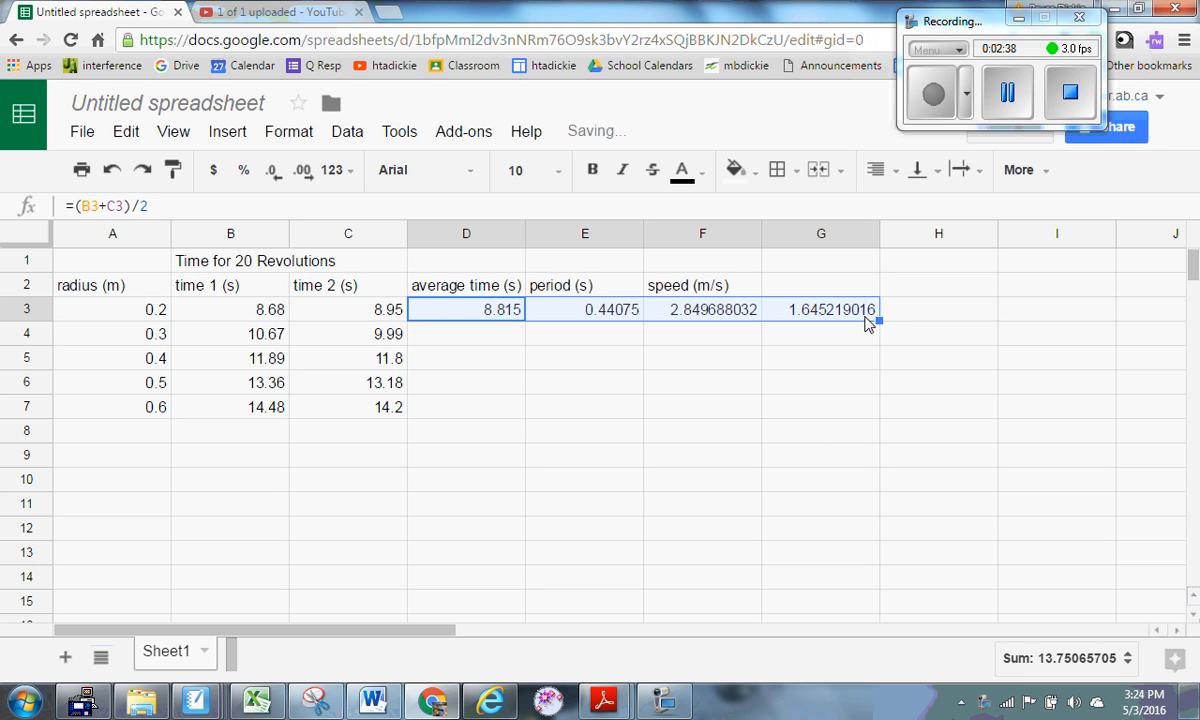
Undo the stray G3 value and fill the D3:F3 formulas down to row 7.
{"action": "left_click", "coordinate": [112, 169]}
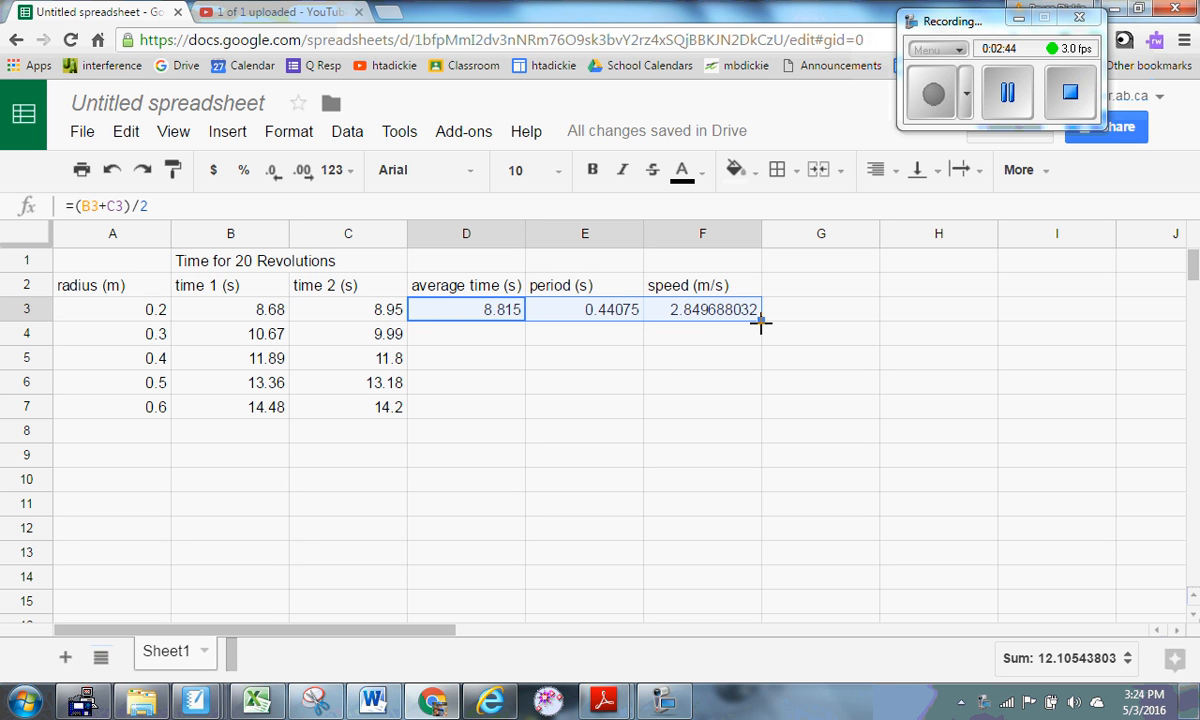
{"action": "left_click_drag", "start_coordinate": [760, 322], "coordinate": [757, 401]}
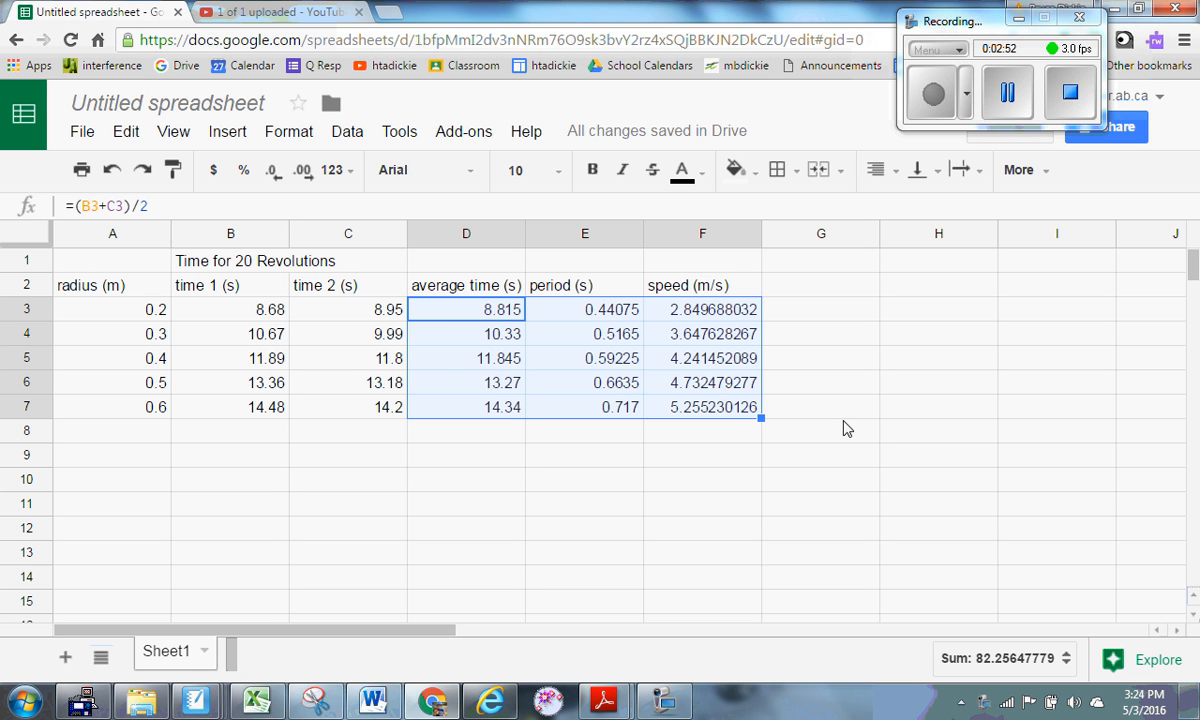
{"action": "left_click", "coordinate": [729, 442]}
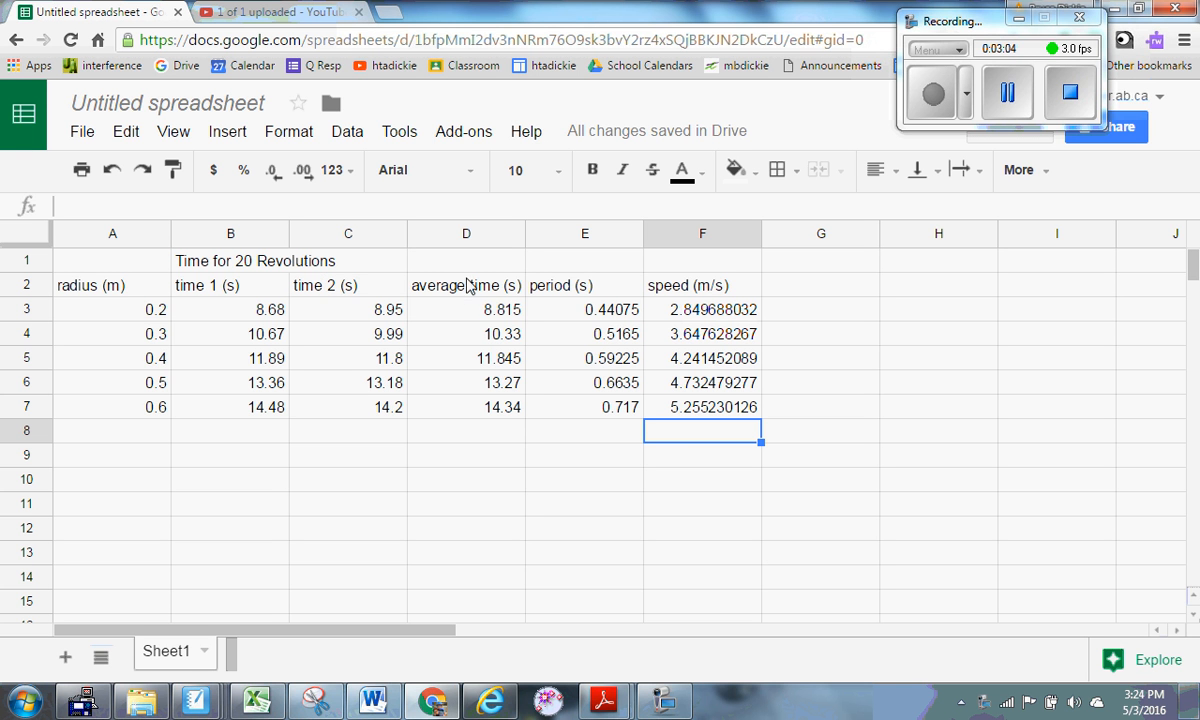
Fill cells B1:D7 with light cornflower blue.
{"action": "left_click_drag", "start_coordinate": [225, 258], "coordinate": [480, 408]}
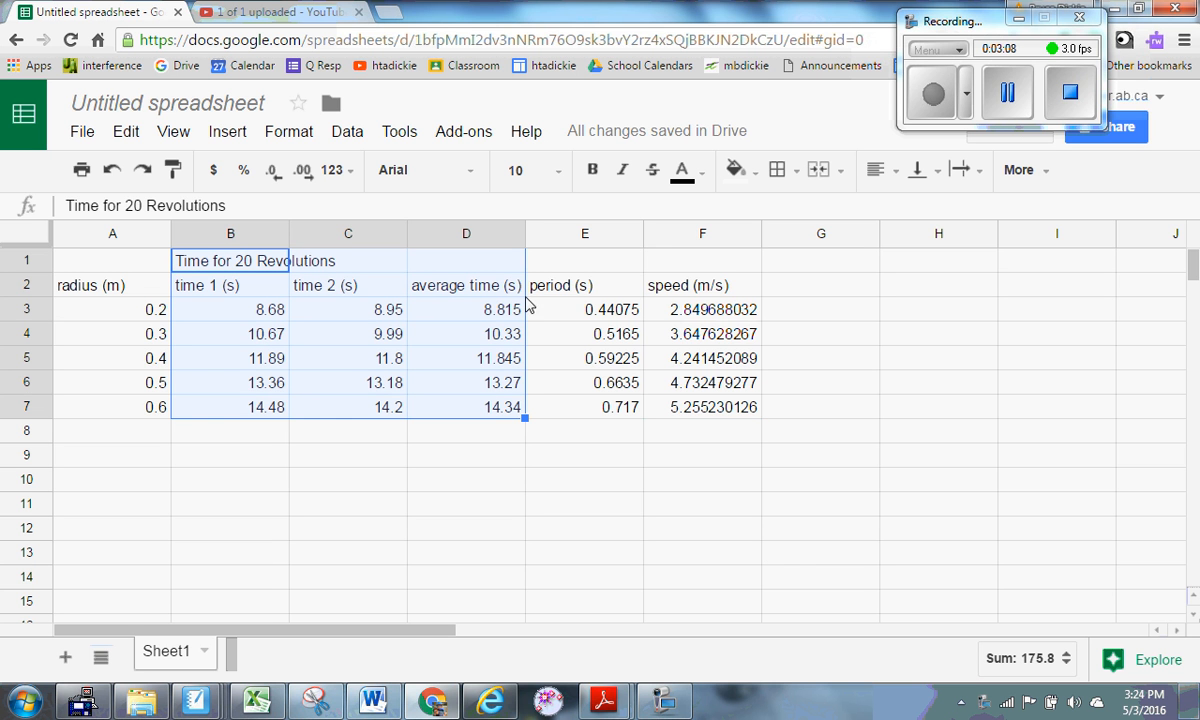
{"action": "left_click", "coordinate": [737, 170]}
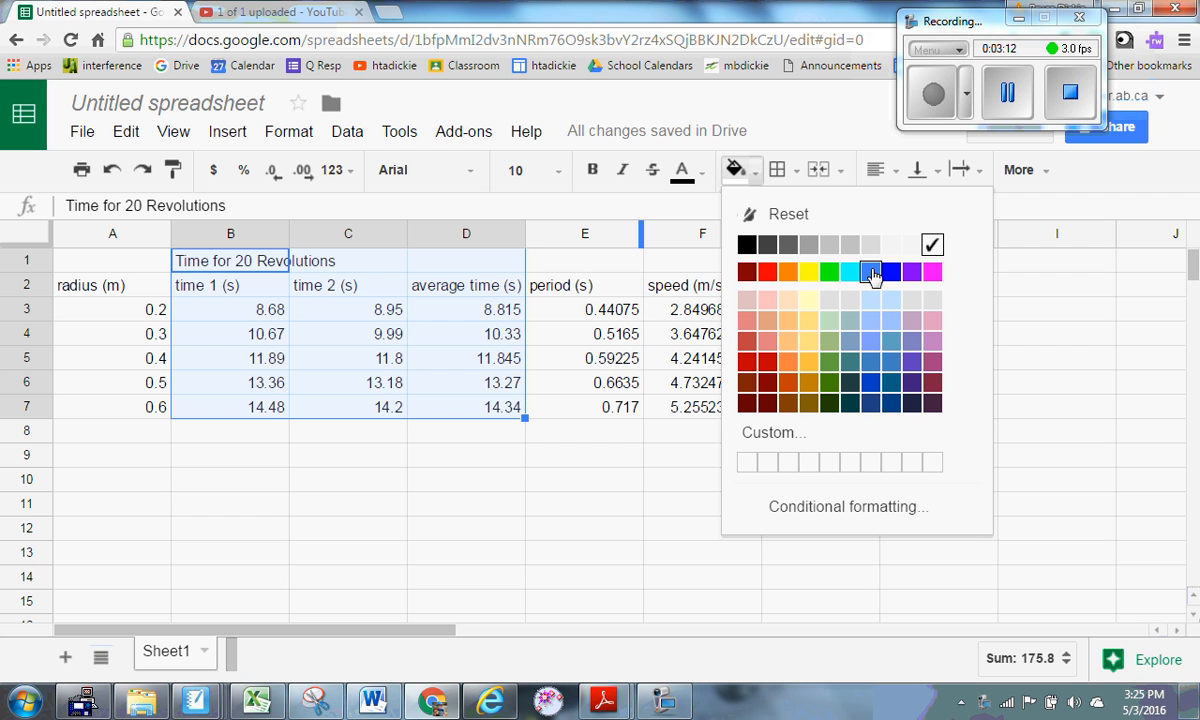
{"action": "left_click", "coordinate": [870, 320]}
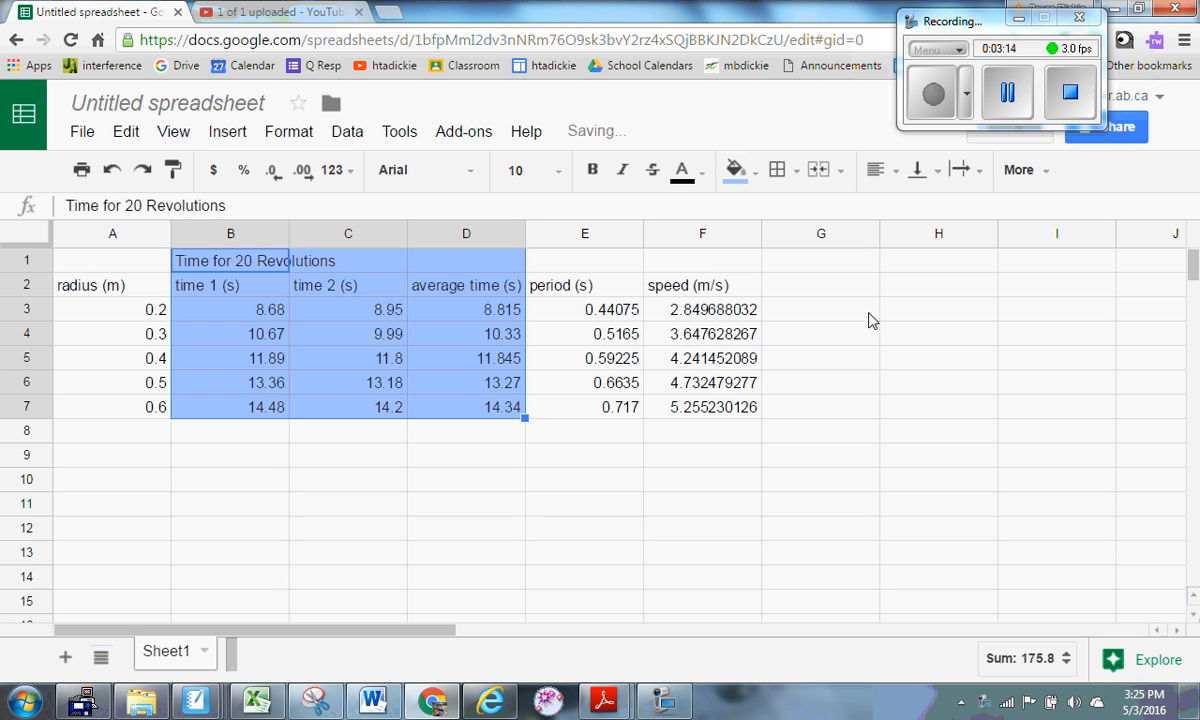
{"action": "left_click", "coordinate": [521, 507]}
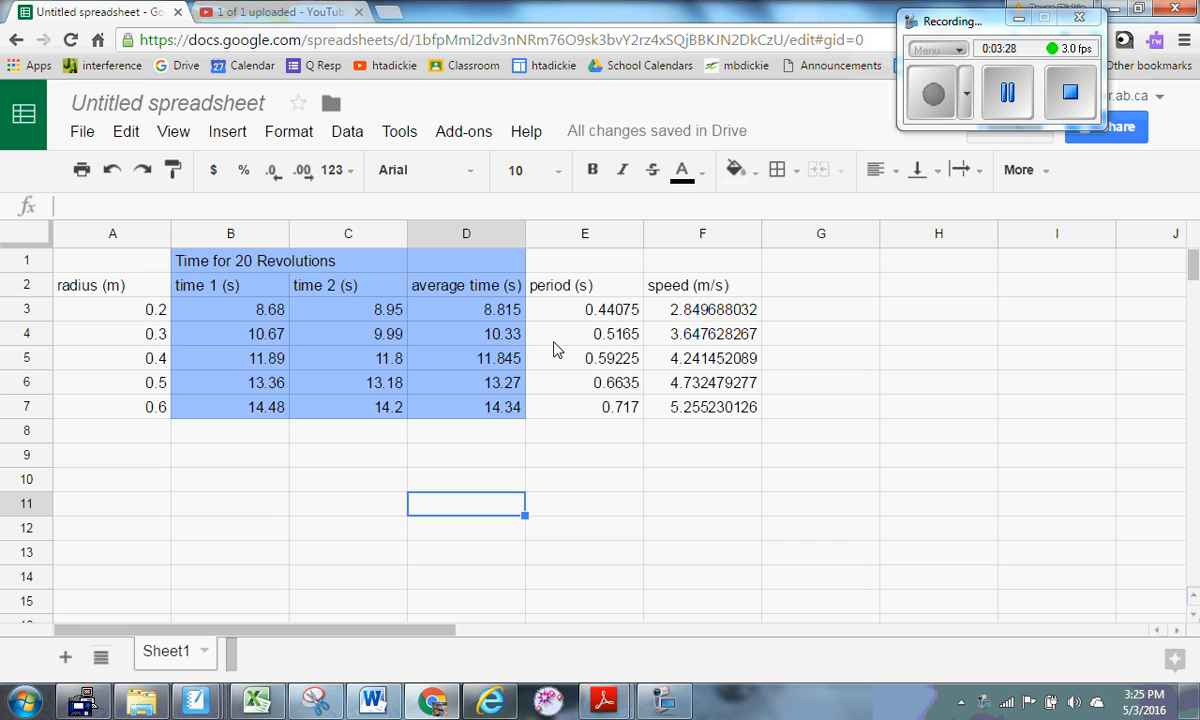
{"action": "left_click", "coordinate": [512, 460]}
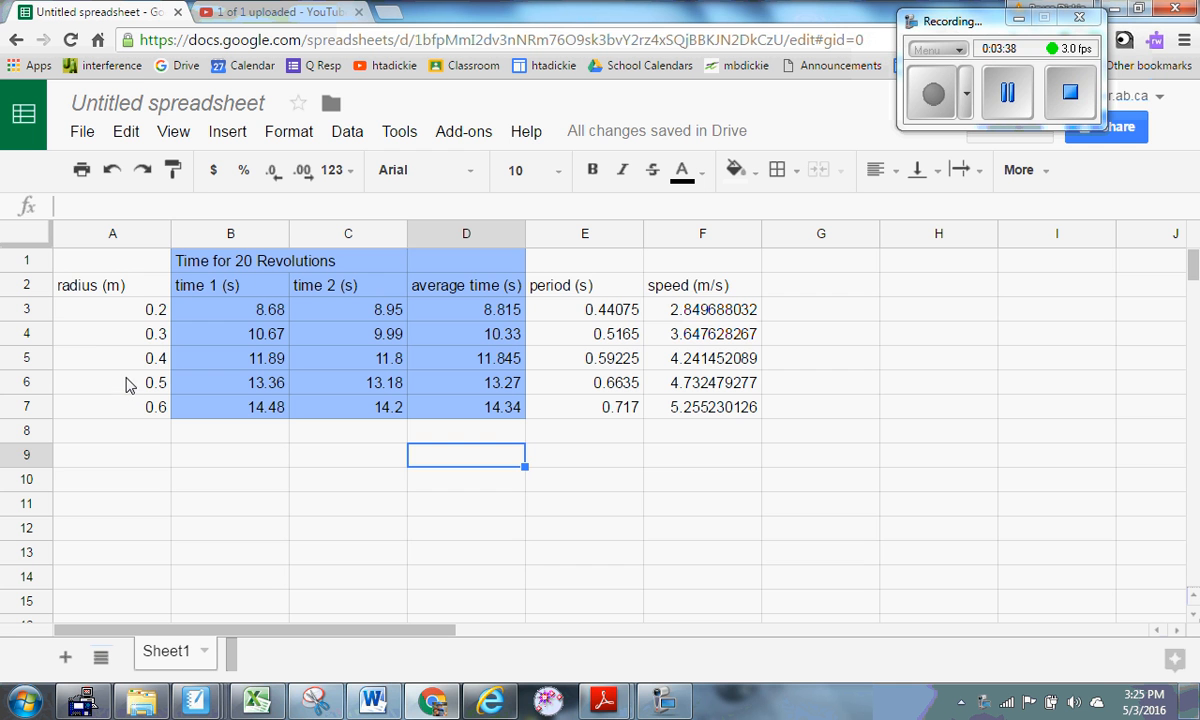
{"action": "left_click", "coordinate": [118, 336]}
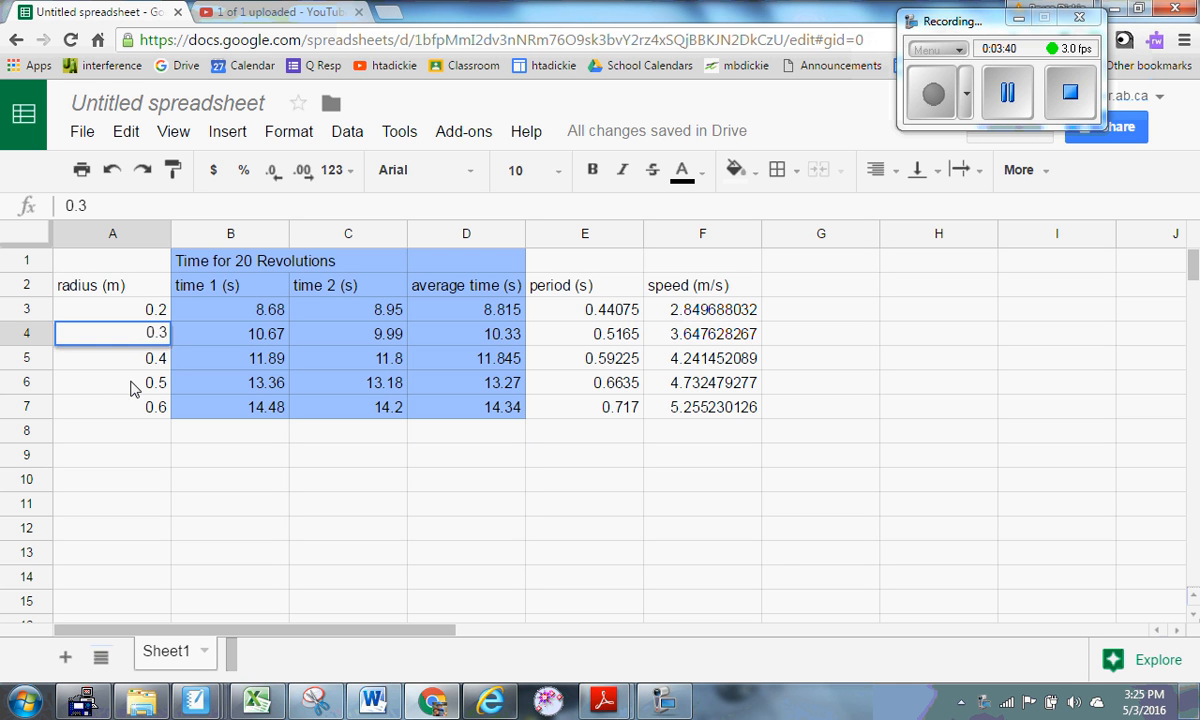
{"action": "left_click", "coordinate": [132, 383]}
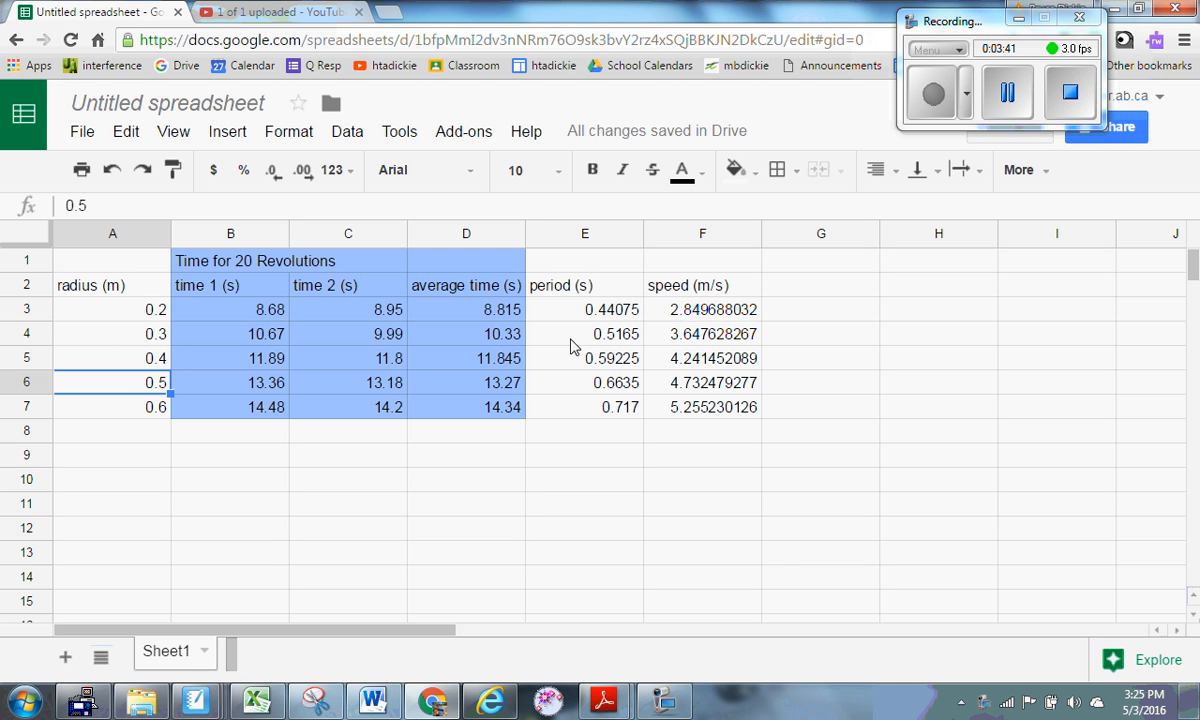
{"action": "left_click", "coordinate": [715, 360]}
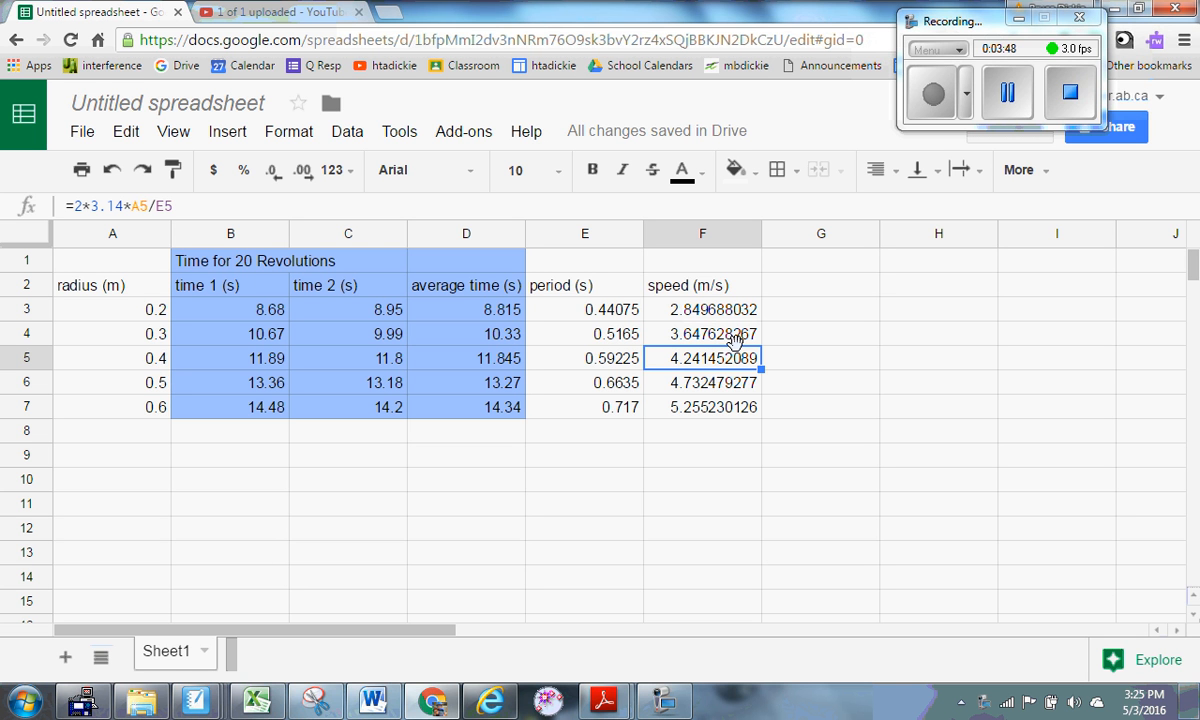
{"action": "left_click", "coordinate": [705, 236]}
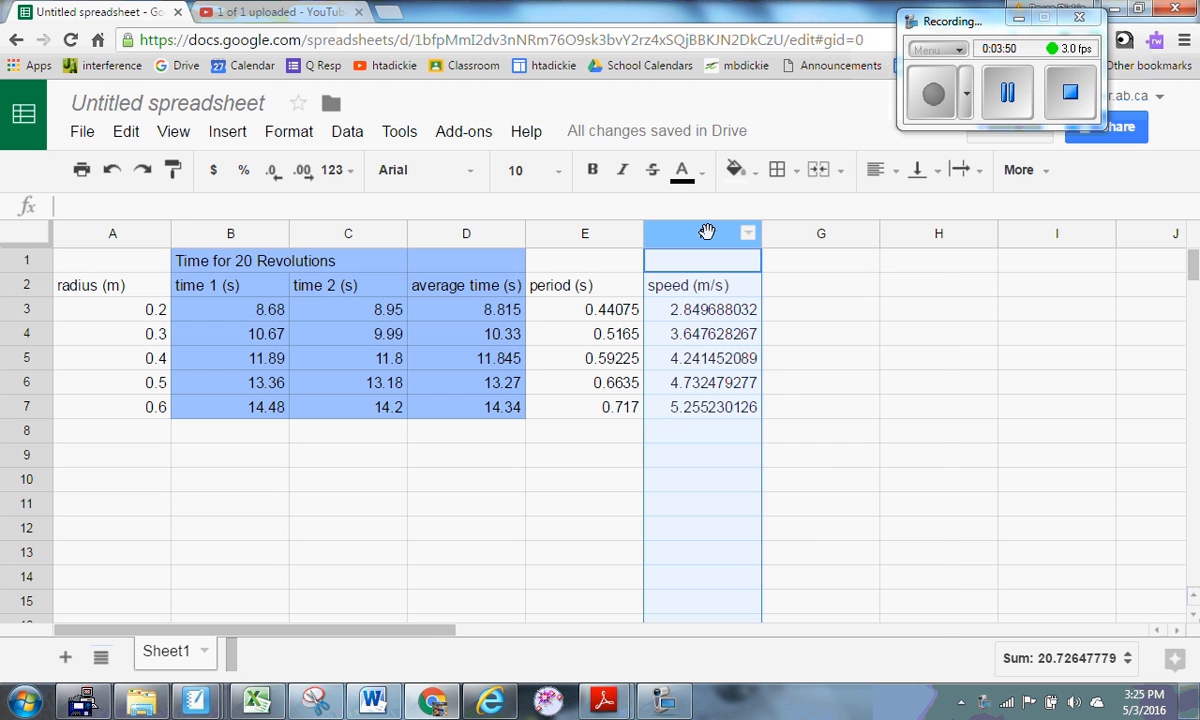
Insert a blank column left of speed and paste the radius values A1:A7 into F1.
{"action": "right_click", "coordinate": [708, 237]}
{"action": "left_click", "coordinate": [797, 398]}
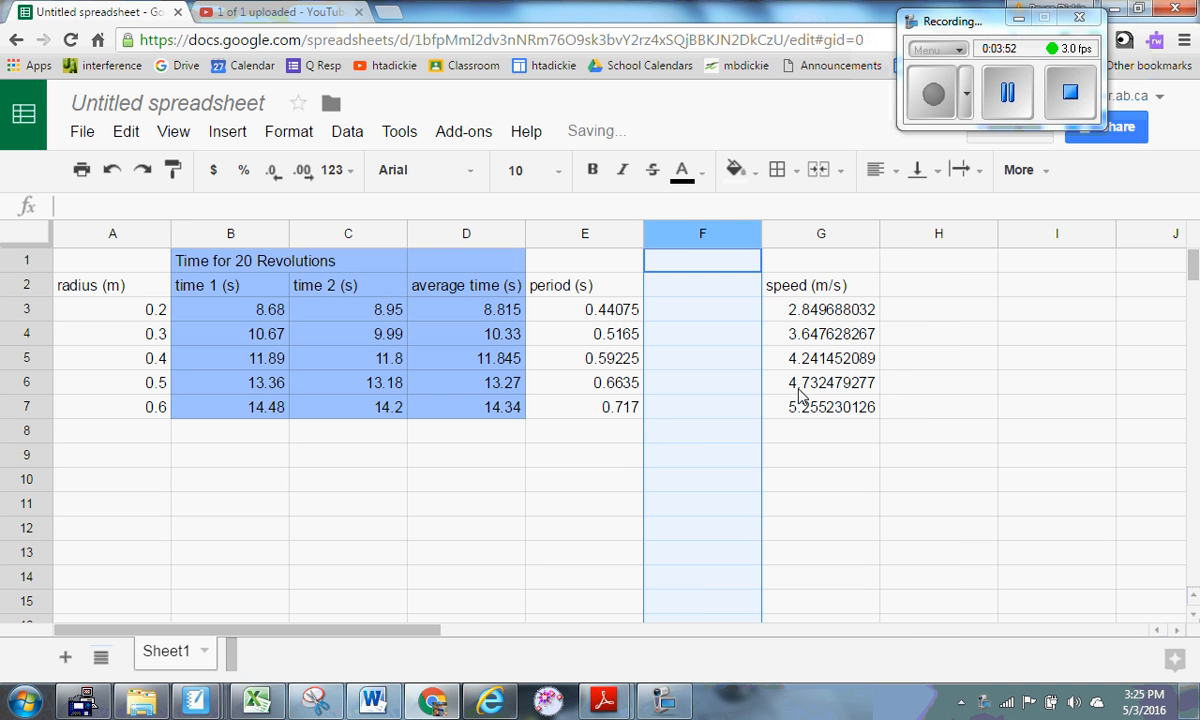
{"action": "left_click_drag", "start_coordinate": [118, 261], "coordinate": [143, 406]}
{"action": "key", "text": "ctrl+c"}
{"action": "left_click", "coordinate": [683, 262]}
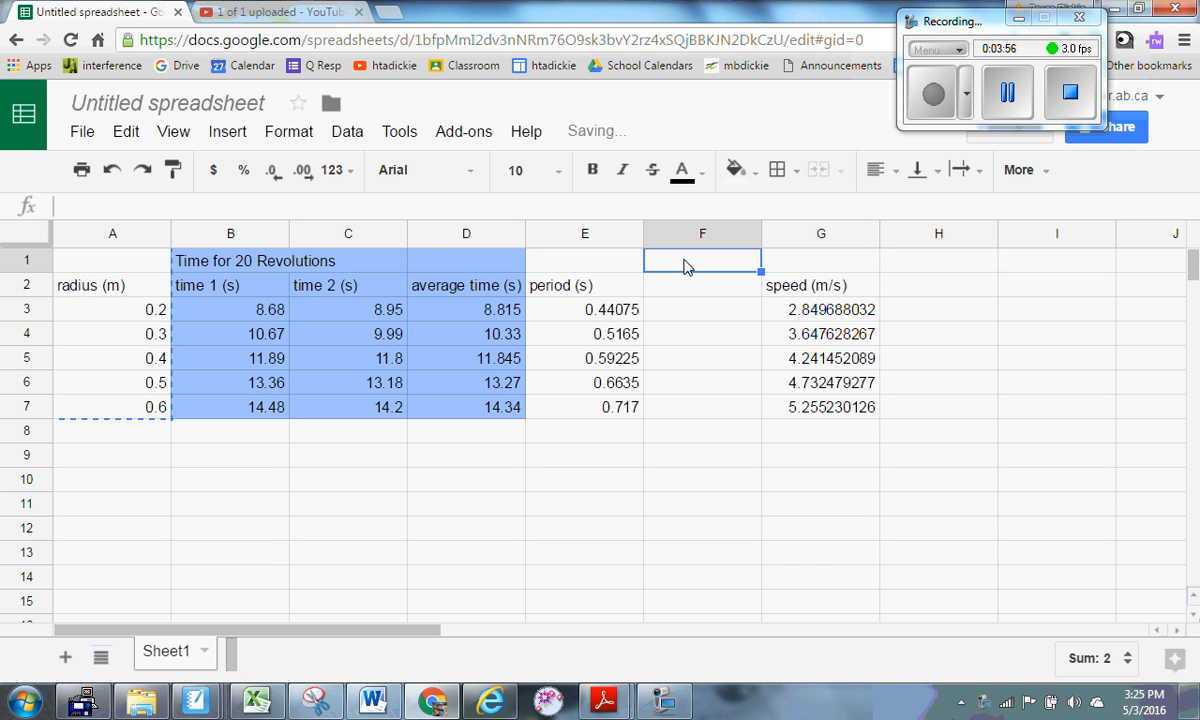
{"action": "key", "text": "ctrl+v"}
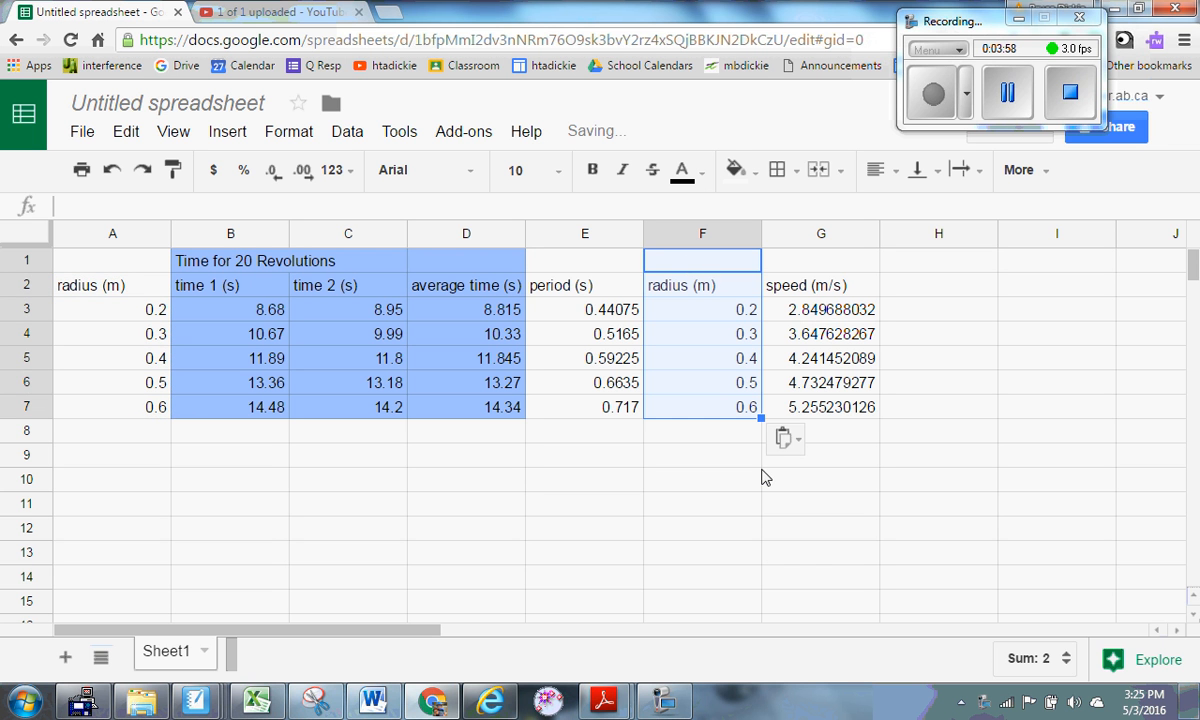
{"action": "left_click", "coordinate": [746, 503]}
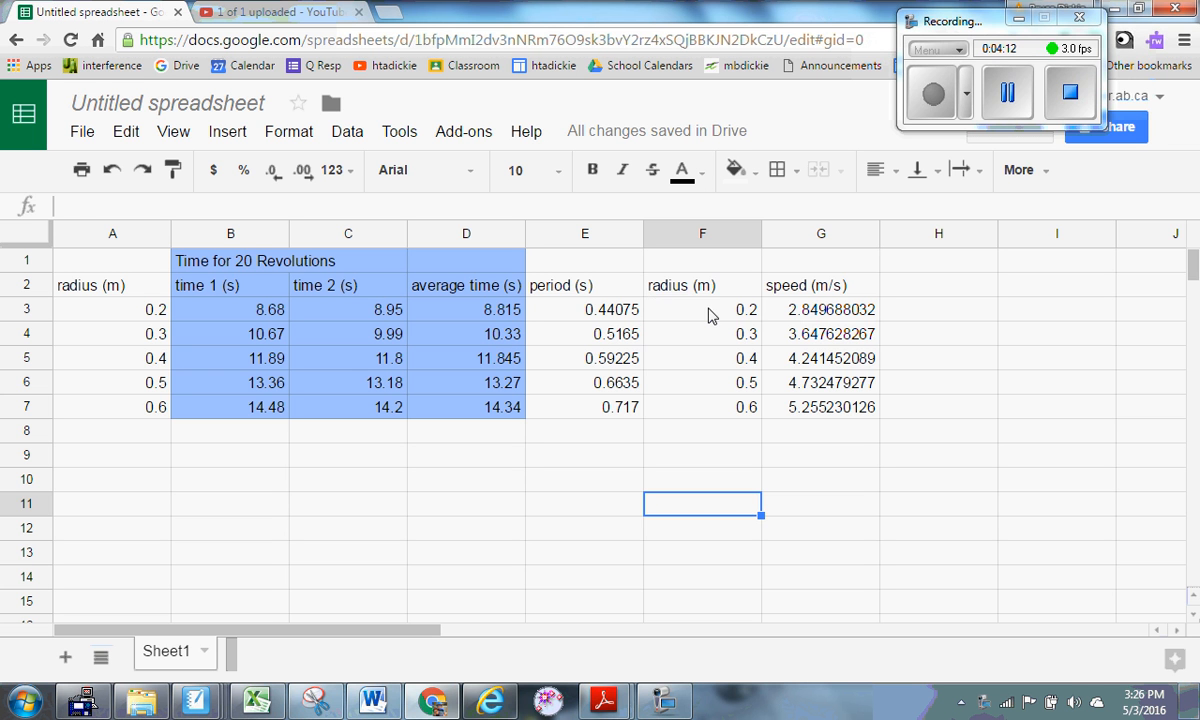
{"action": "left_click_drag", "start_coordinate": [708, 315], "coordinate": [830, 423]}
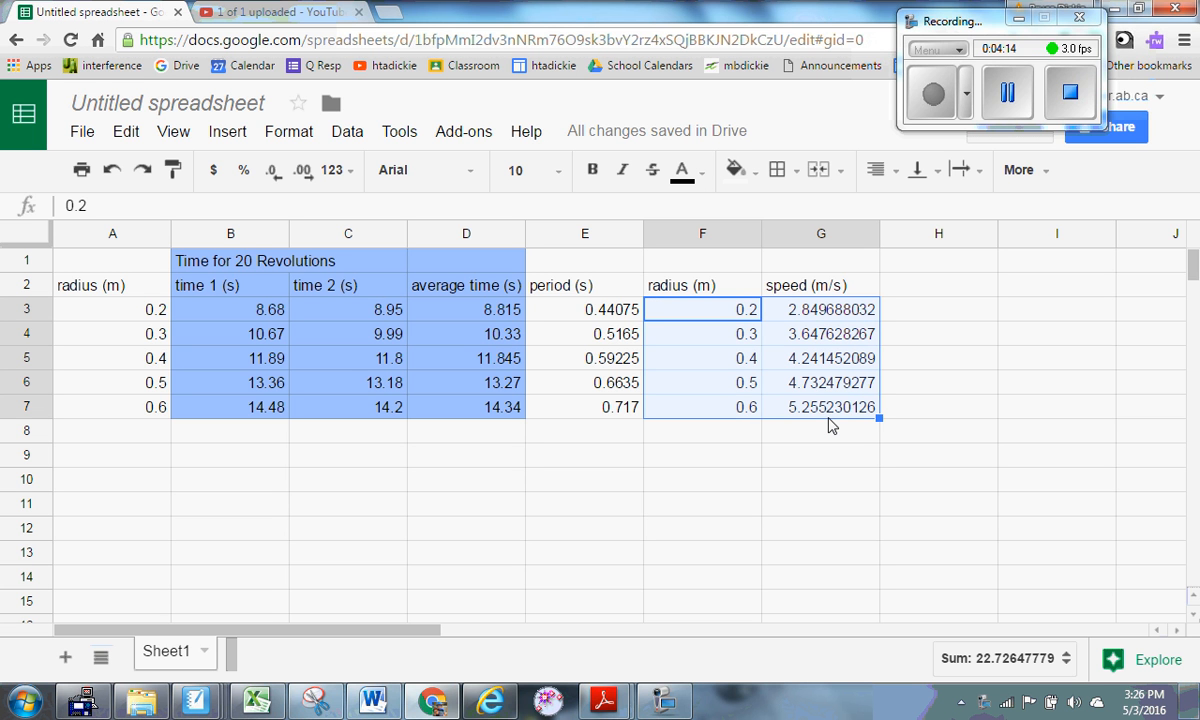
{"action": "left_click", "coordinate": [248, 134]}
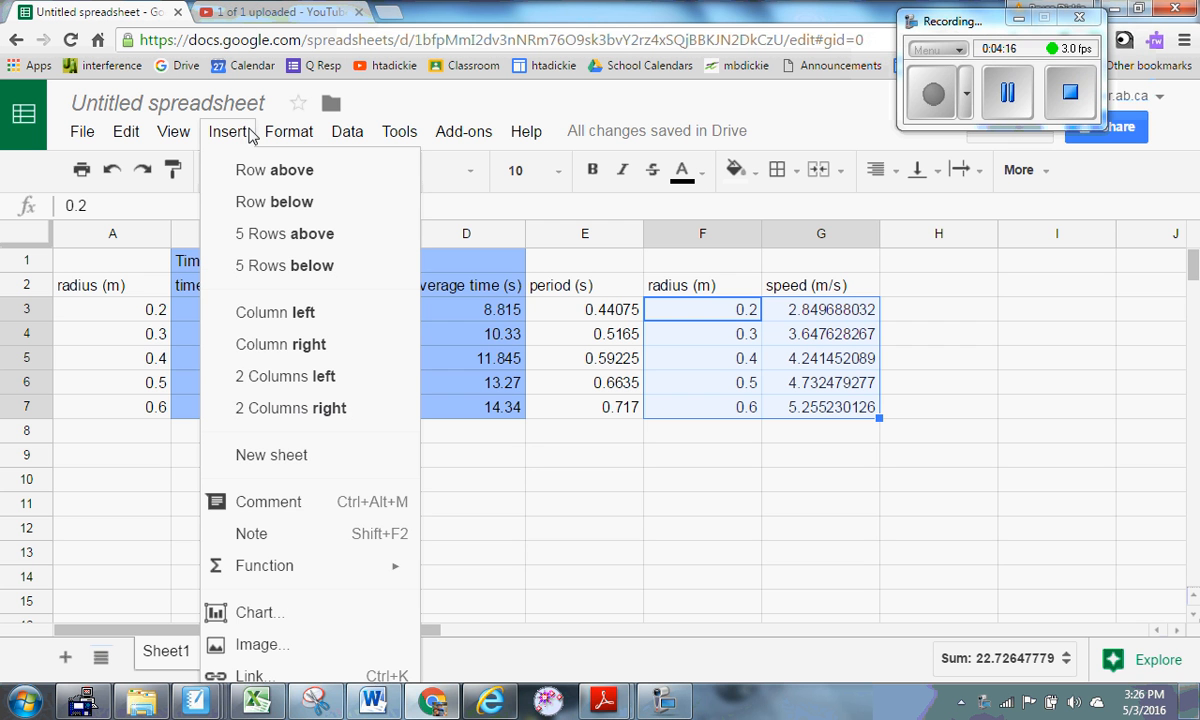
{"action": "left_click", "coordinate": [318, 612]}
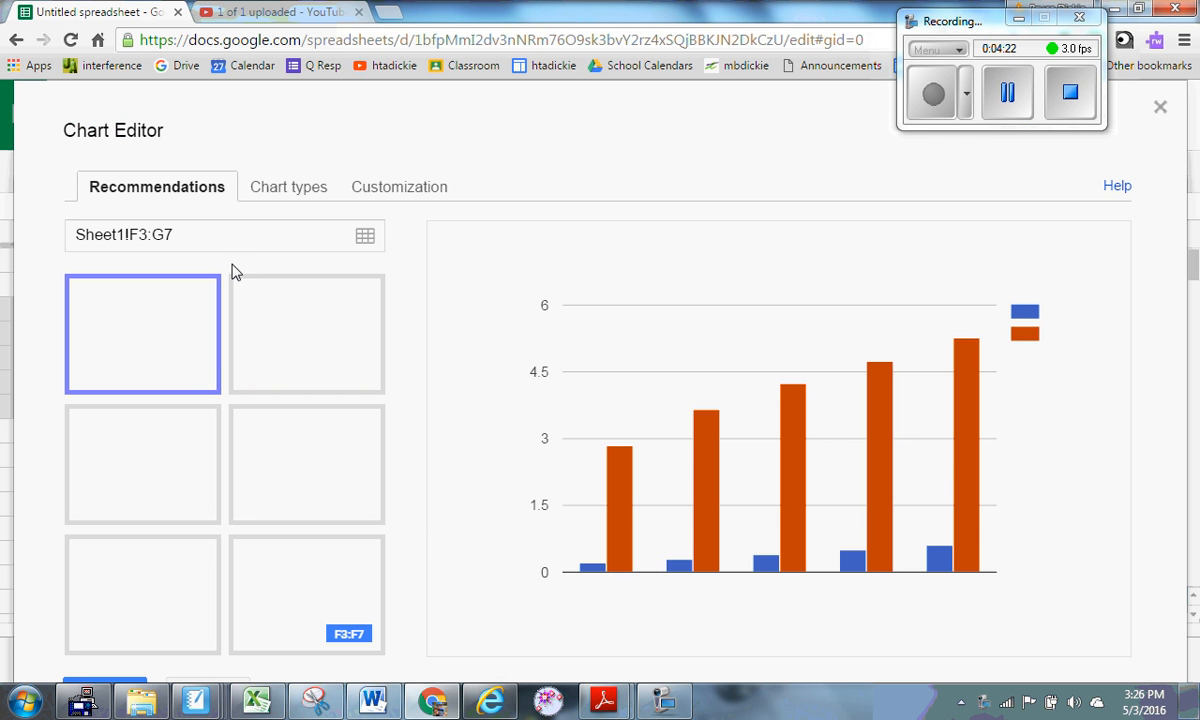
{"action": "left_click", "coordinate": [162, 566]}
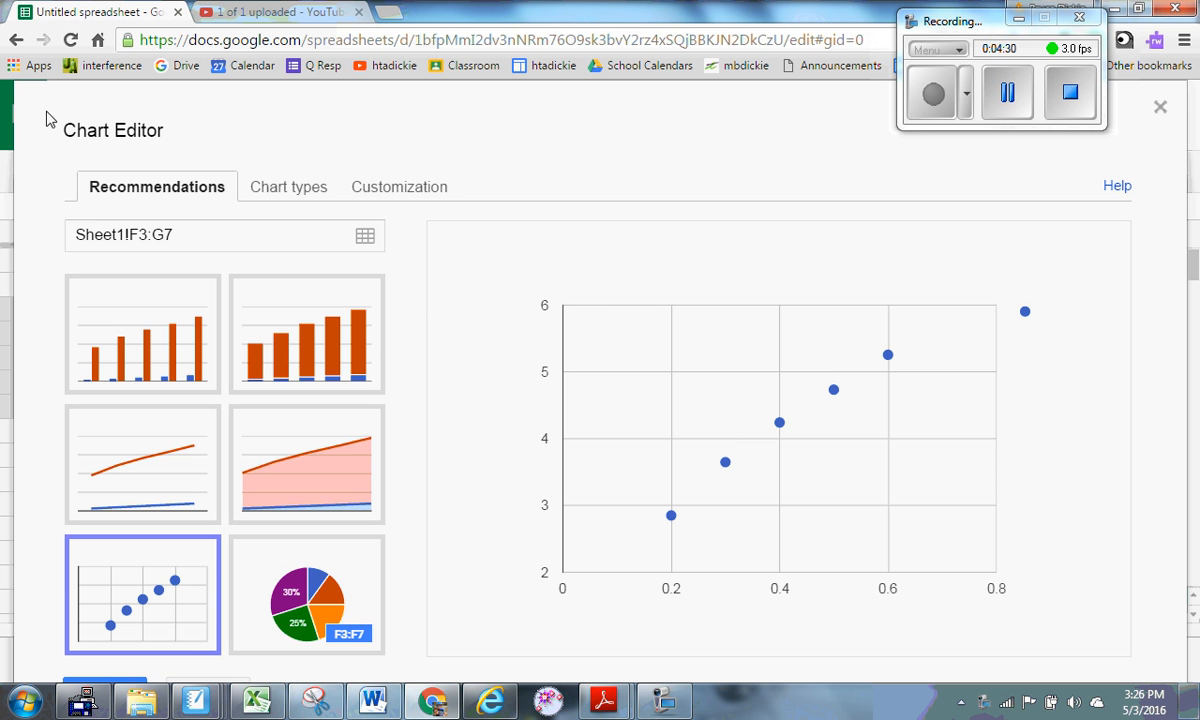
{"action": "key", "text": "Escape"}
{"action": "left_click", "coordinate": [722, 362]}
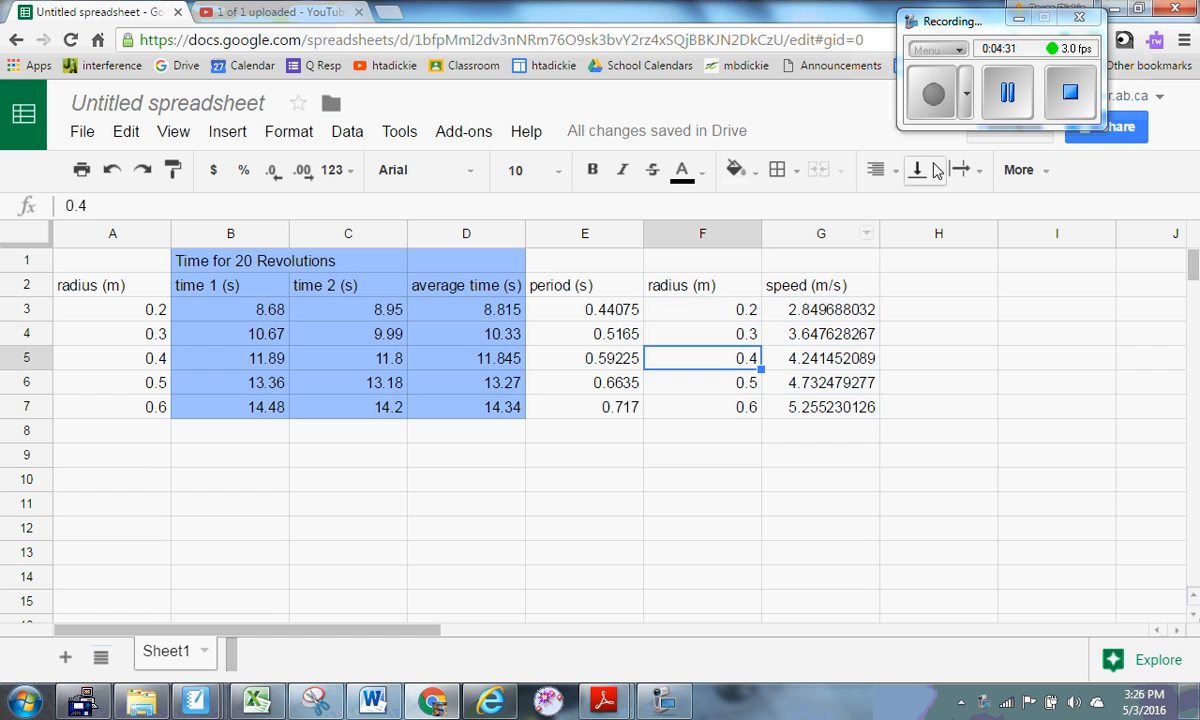
Delete the duplicate radius column F, then select the table numbers A3:F7.
{"action": "left_click", "coordinate": [1024, 99]}
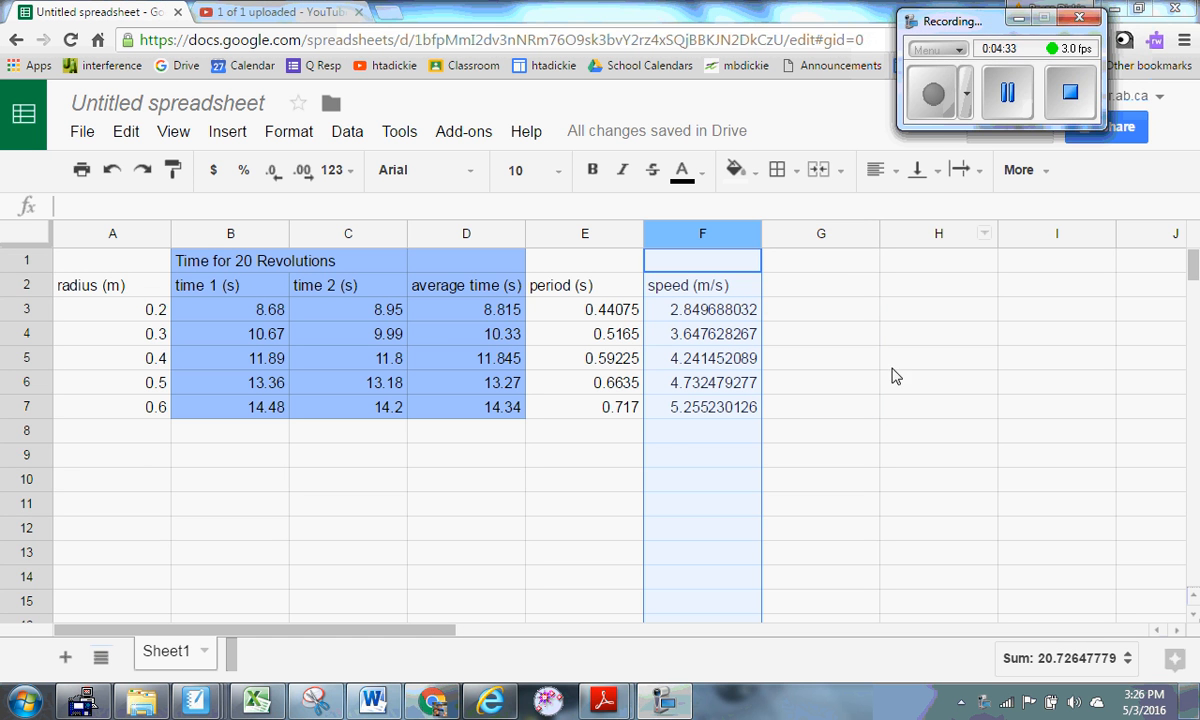
{"action": "left_click", "coordinate": [825, 338]}
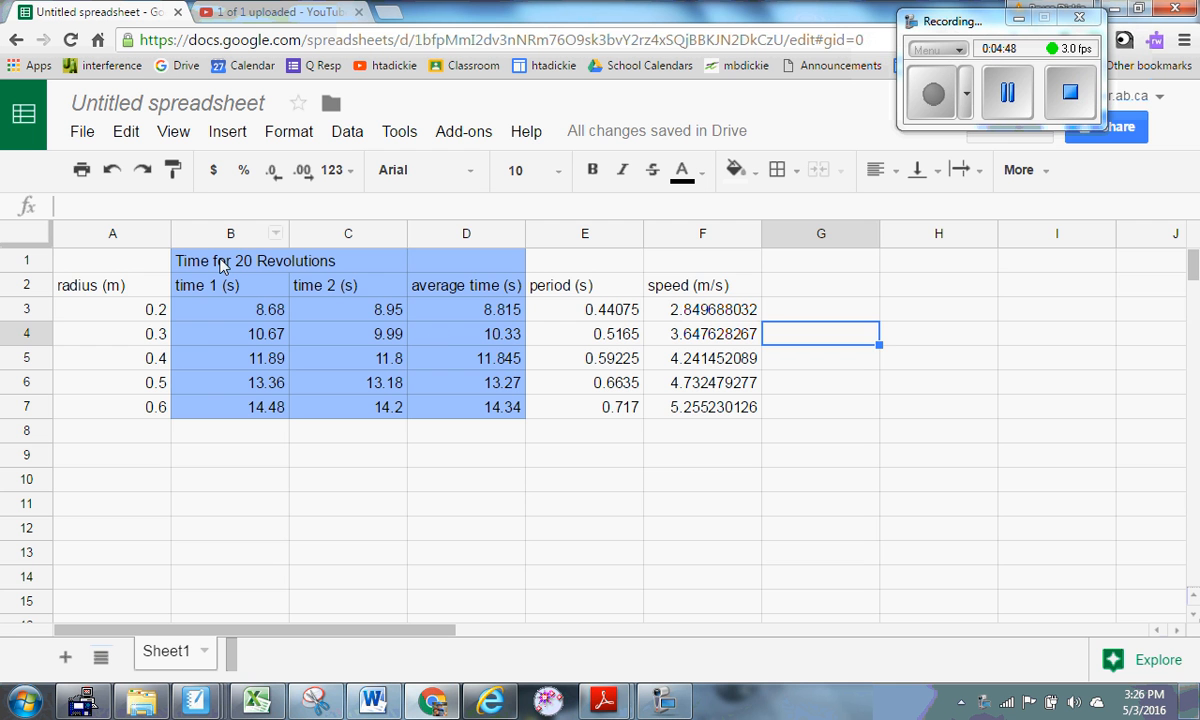
{"action": "left_click_drag", "start_coordinate": [147, 310], "coordinate": [678, 407]}
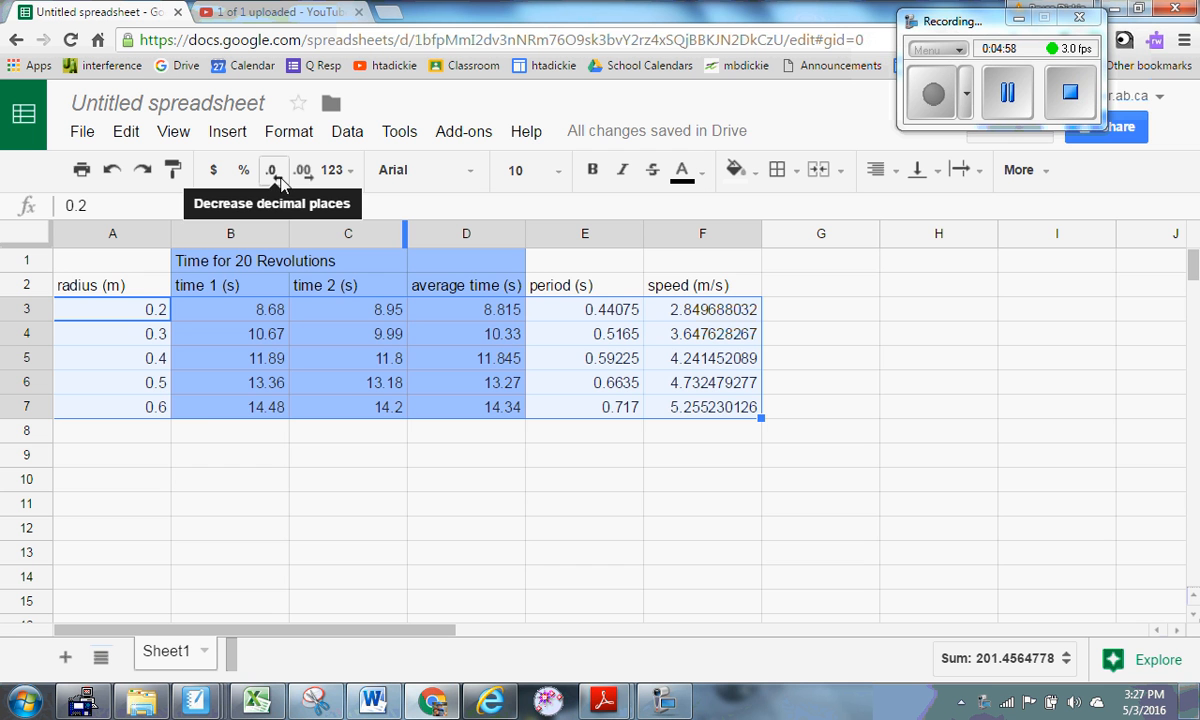
Format the selected numbers to two decimal places, e.g. period 0.44 and speed 2.85.
{"action": "left_click", "coordinate": [280, 177]}
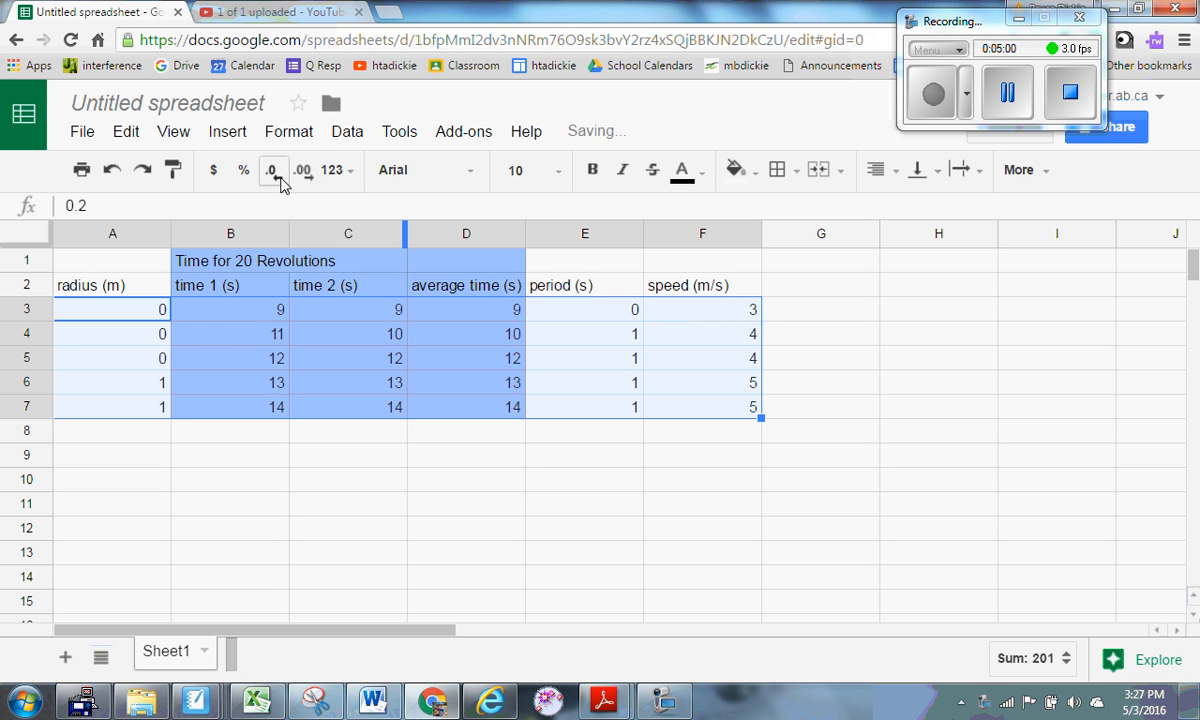
{"action": "left_click", "coordinate": [304, 171]}
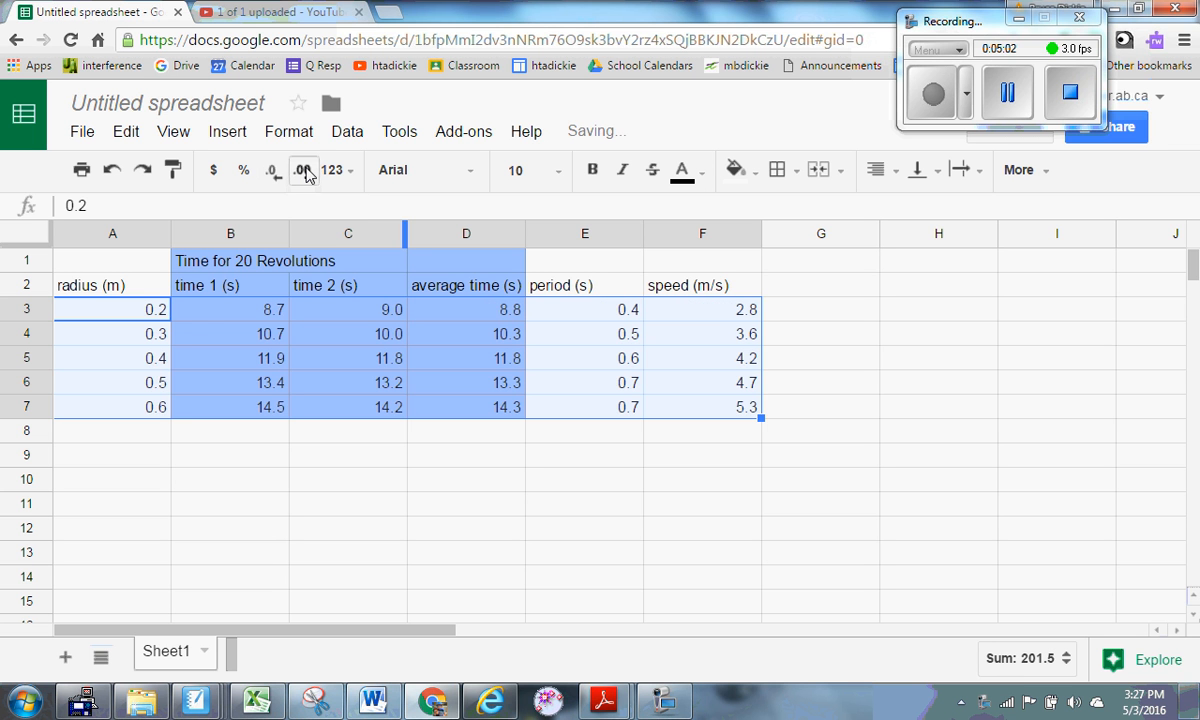
{"action": "left_click", "coordinate": [304, 171]}
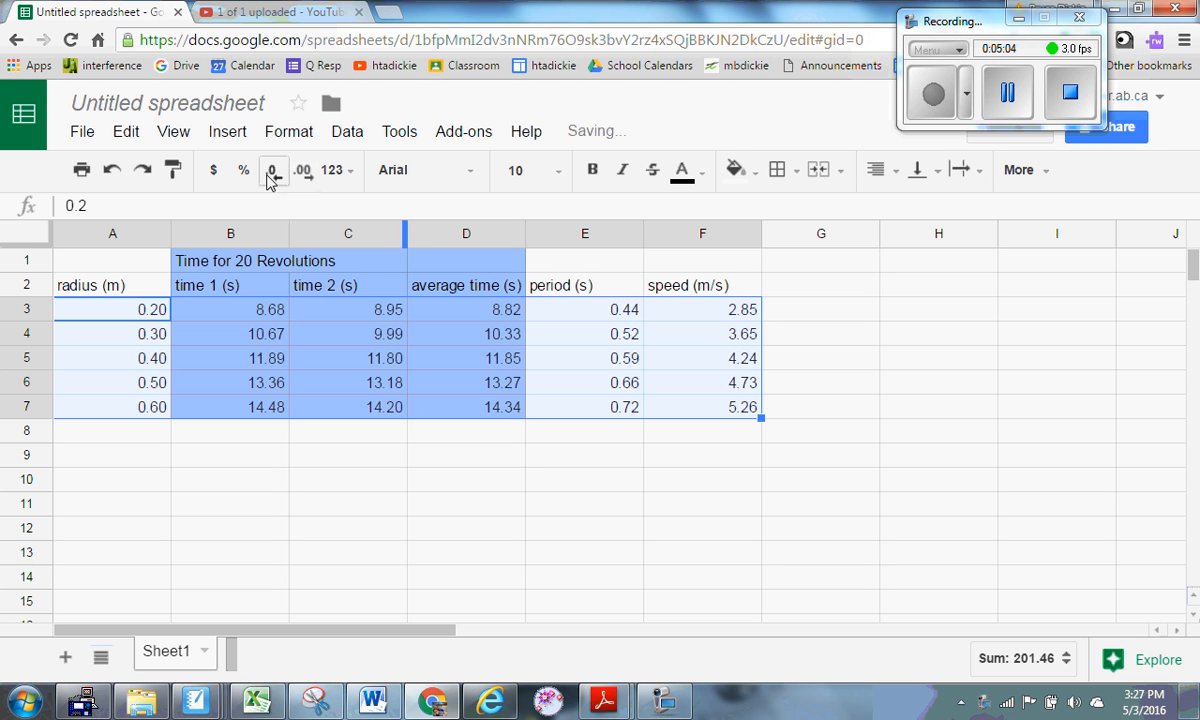
{"action": "left_click", "coordinate": [466, 508]}
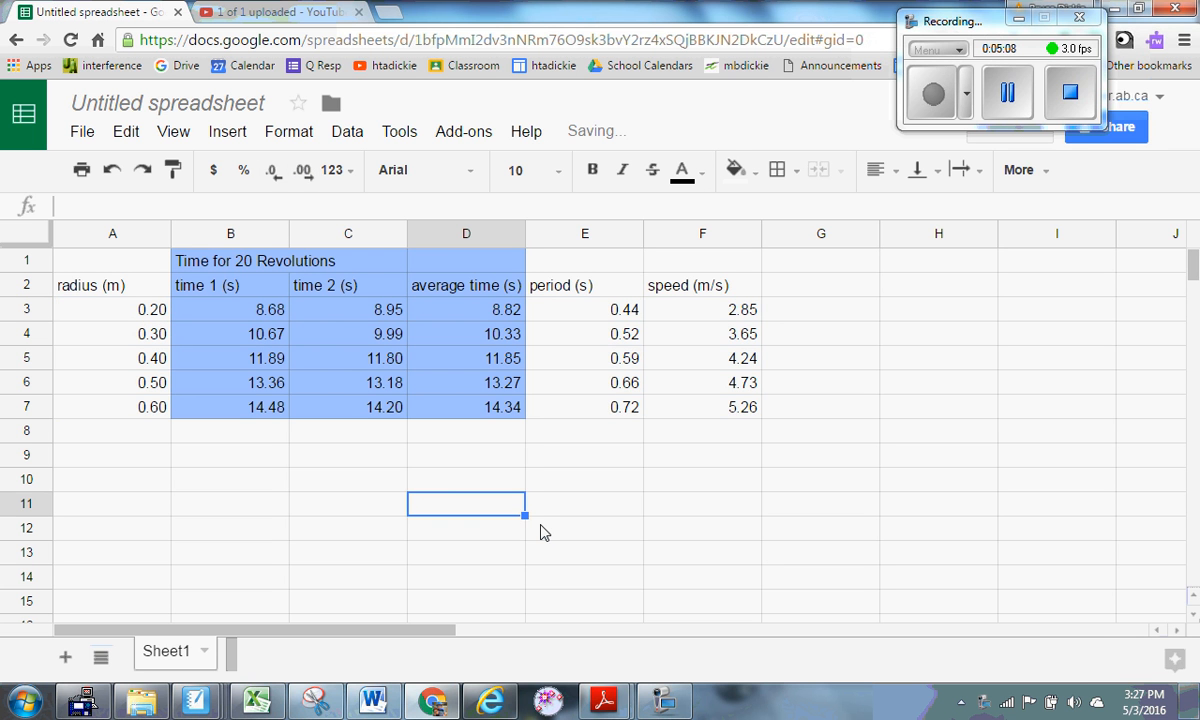